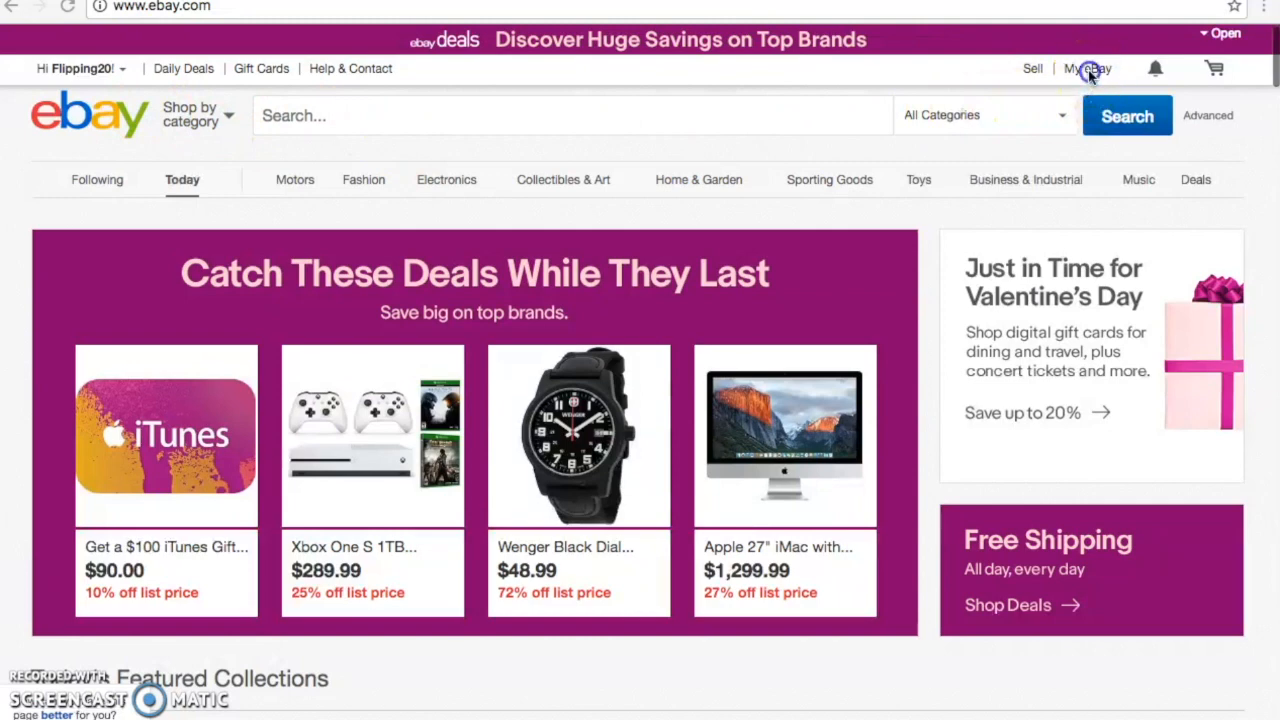
Go to the selling section of My eBay and begin selling an item
left_click(1089, 70)
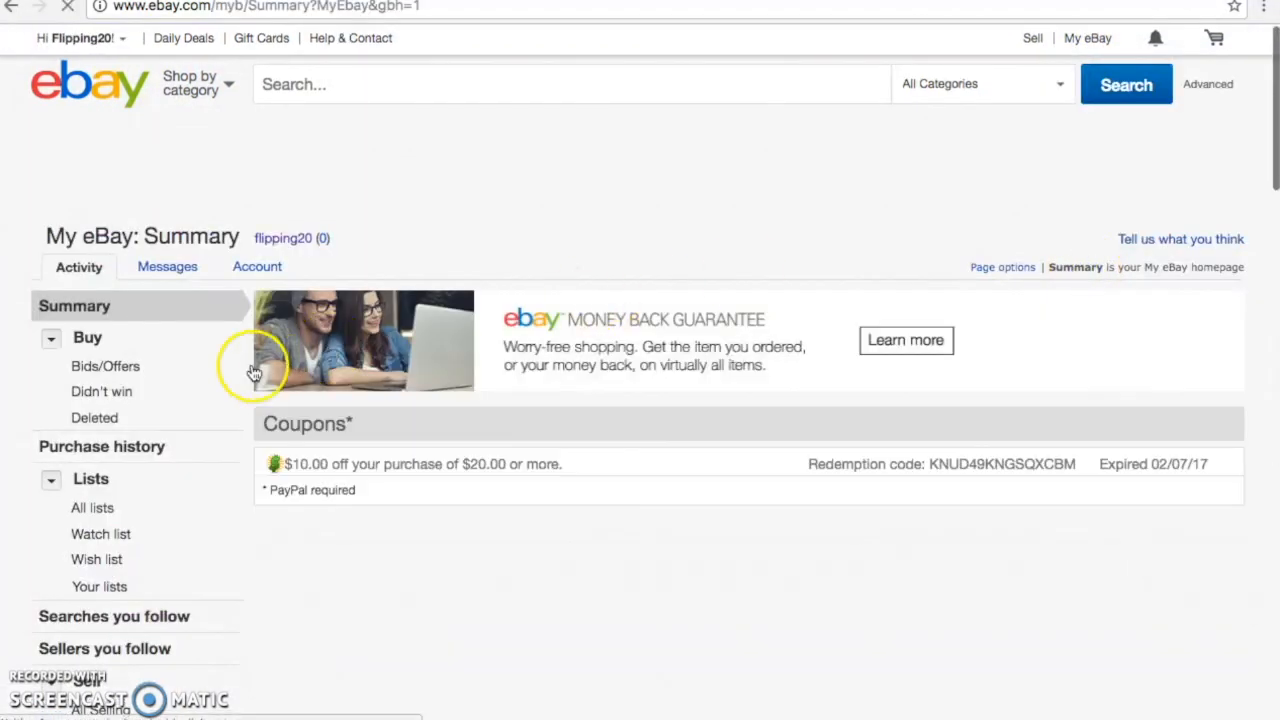
scroll(157, 480, "down", 3)
left_click(103, 458)
left_click(103, 458)
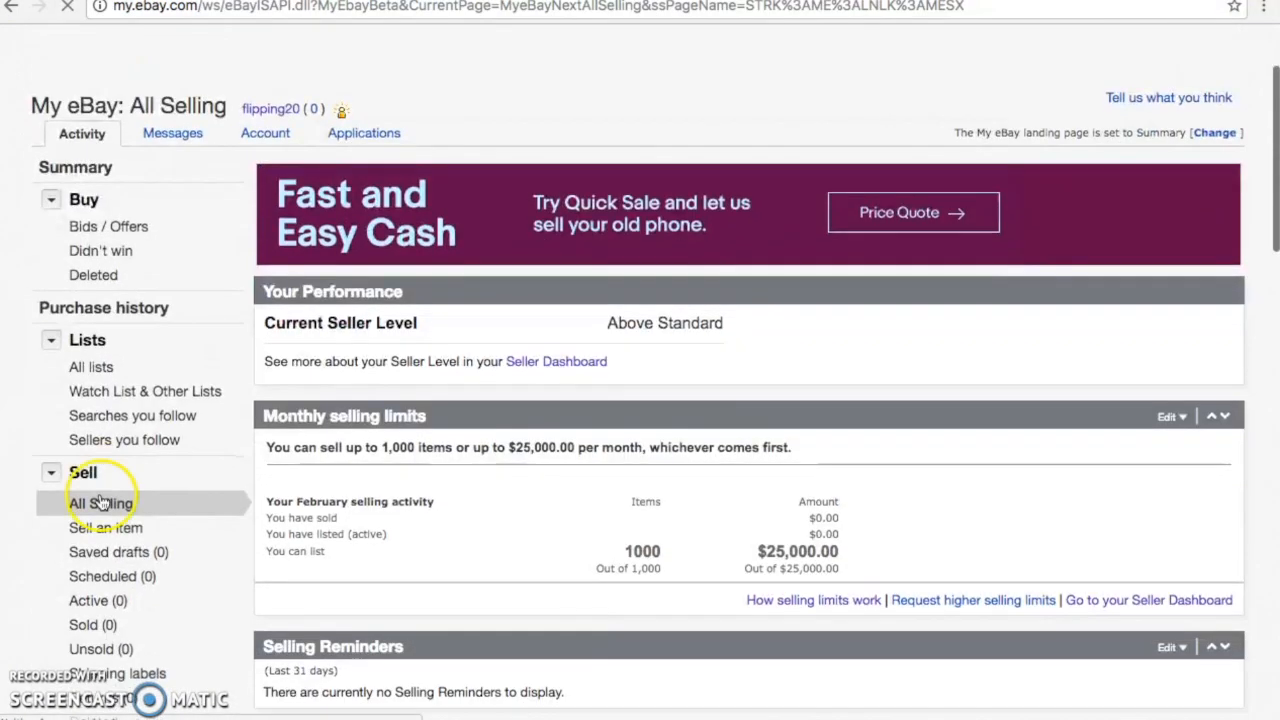
left_click(102, 528)
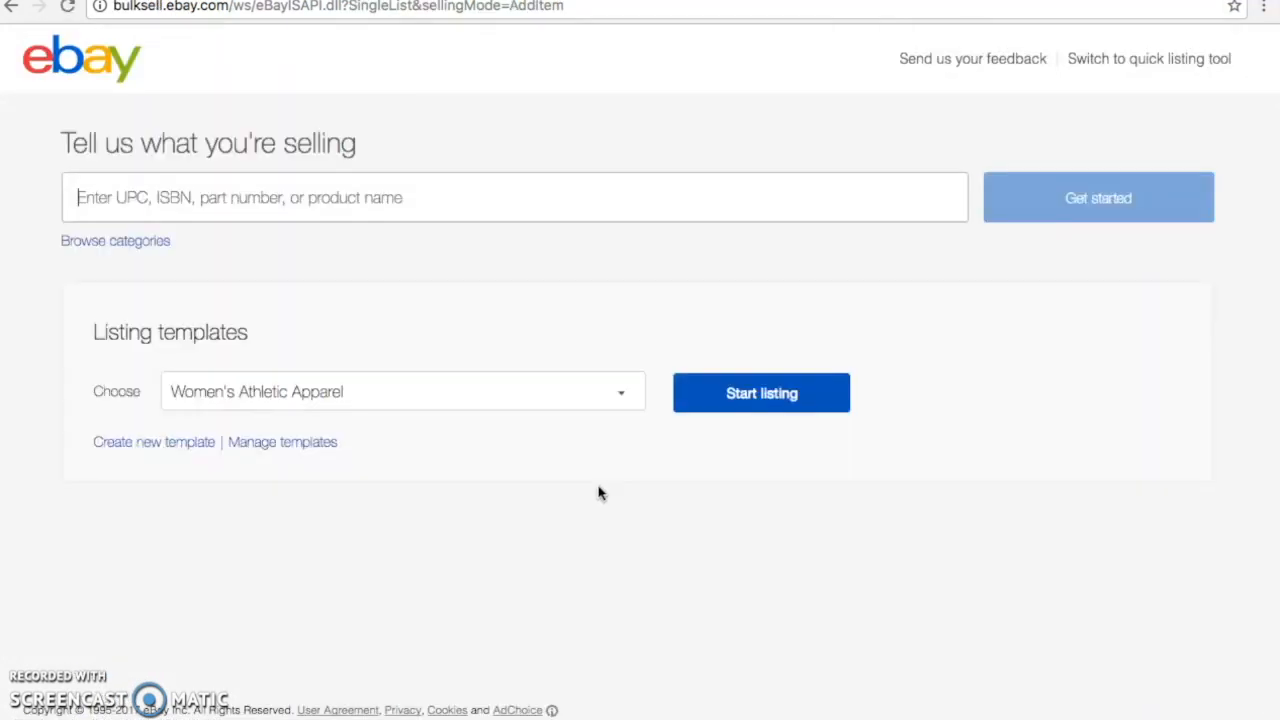
Start a new listing from the Women's Sweaters template
left_click(551, 391)
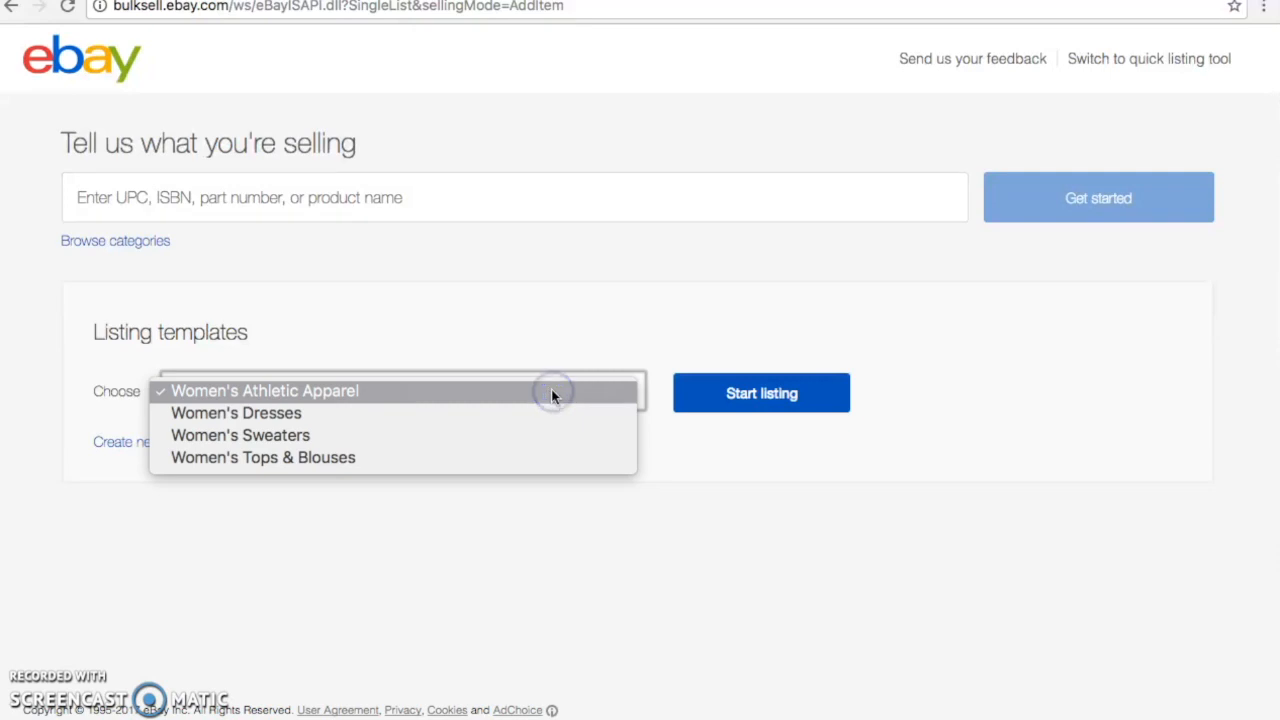
left_click(531, 433)
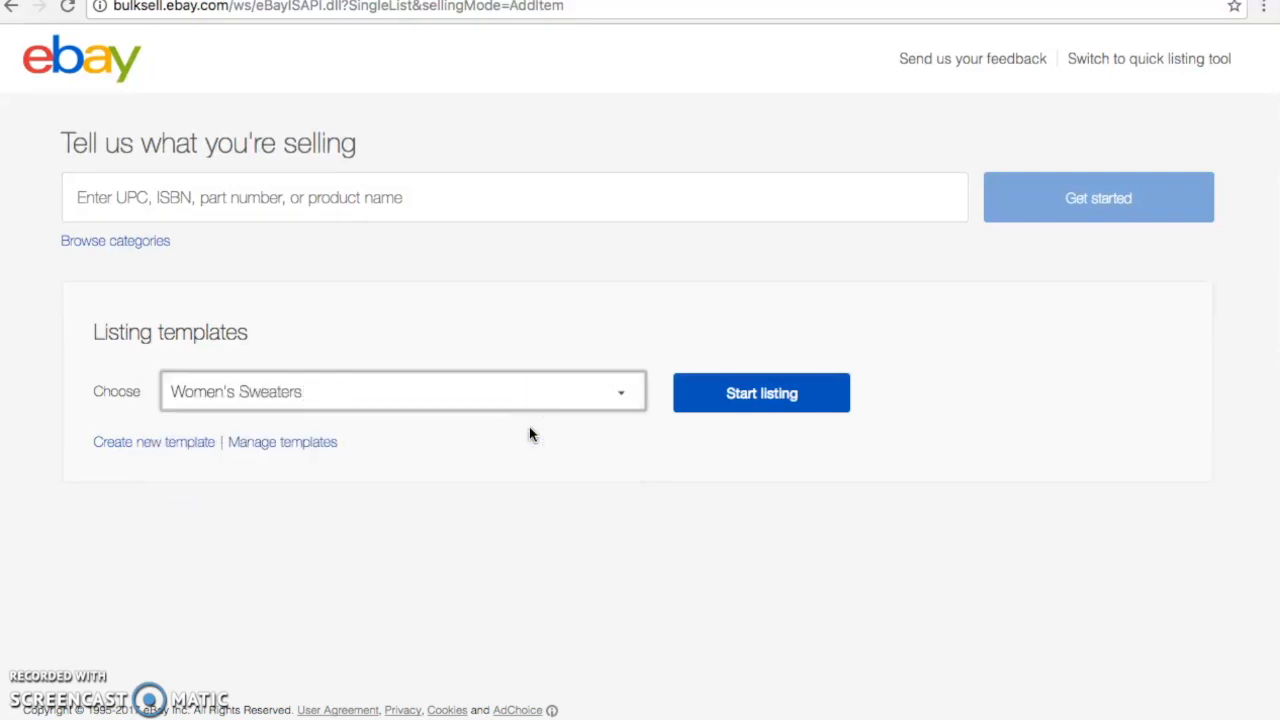
left_click(729, 394)
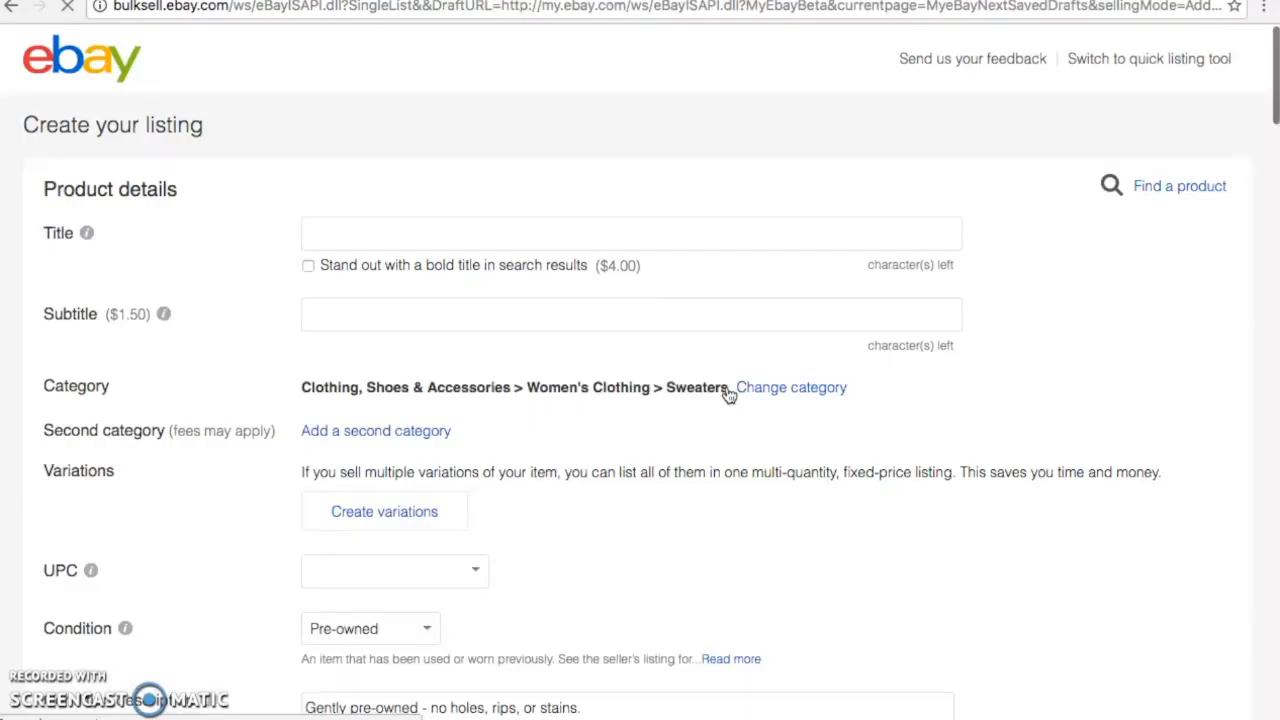
Enter the listing title "Soft Surroundings Women's Shrug Deep Red Long Sleeves Size Large"
left_click(526, 240)
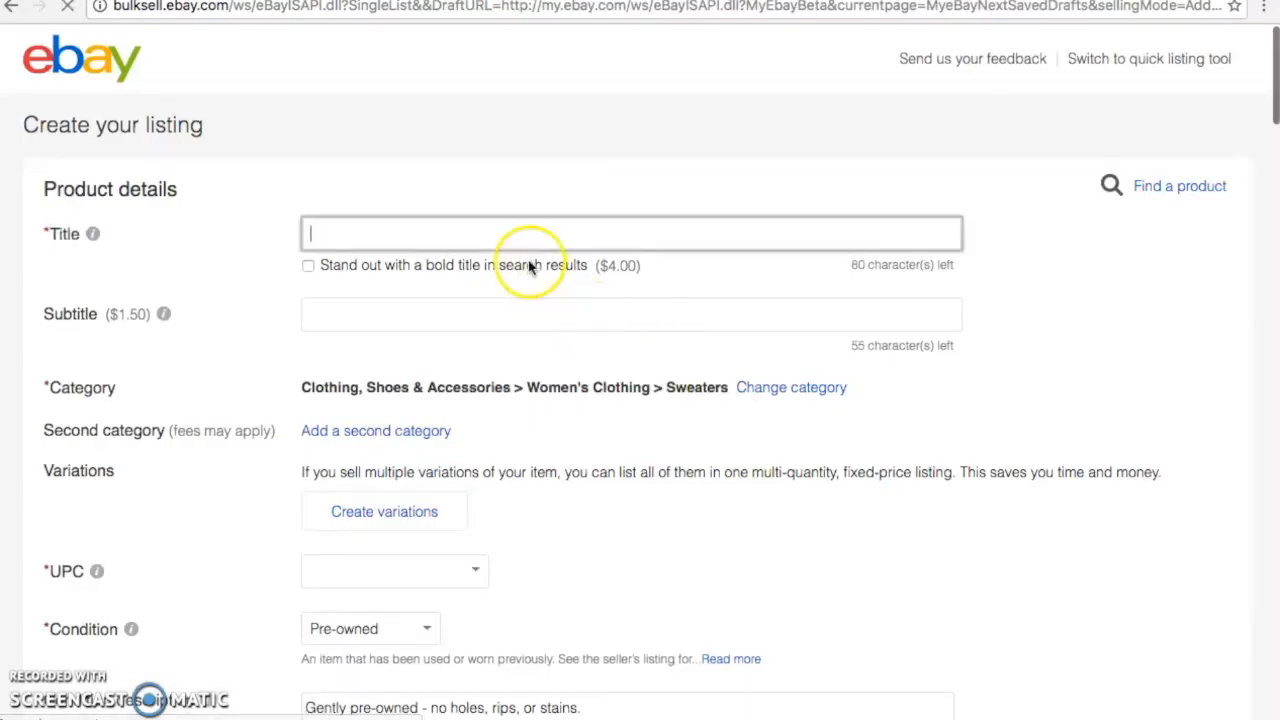
left_click(327, 231)
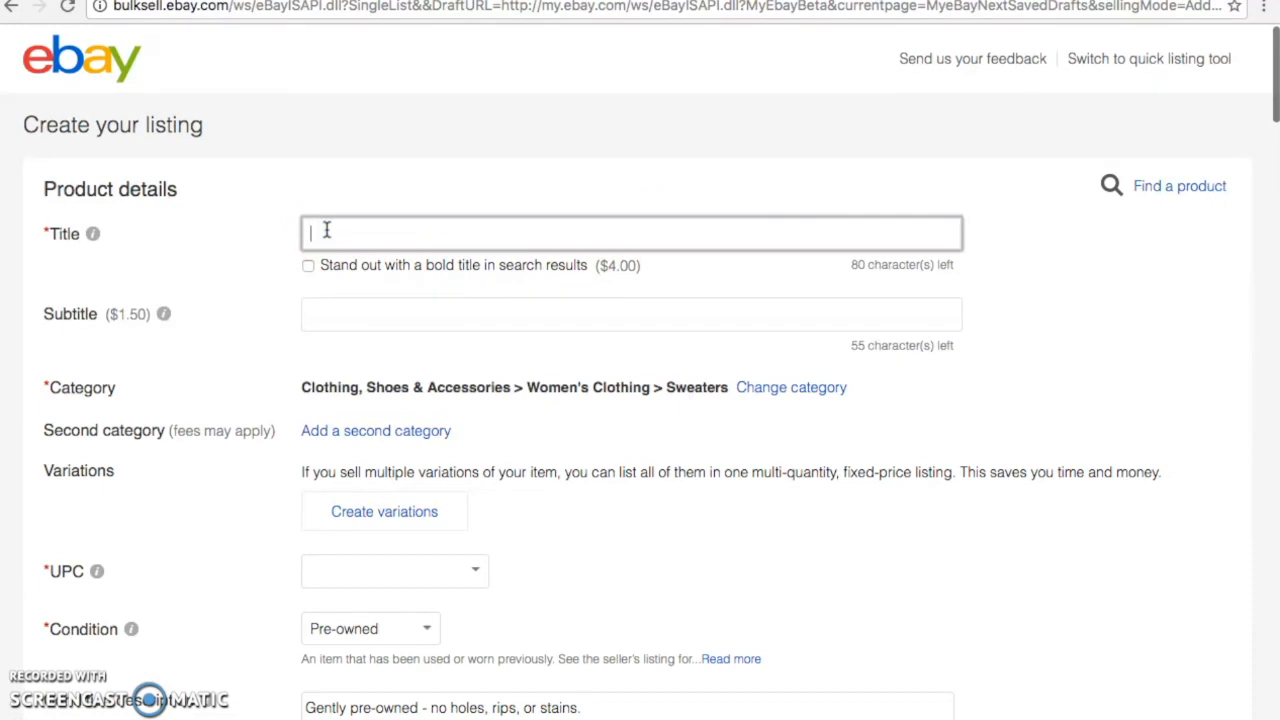
type("Soft Surroundings Women")
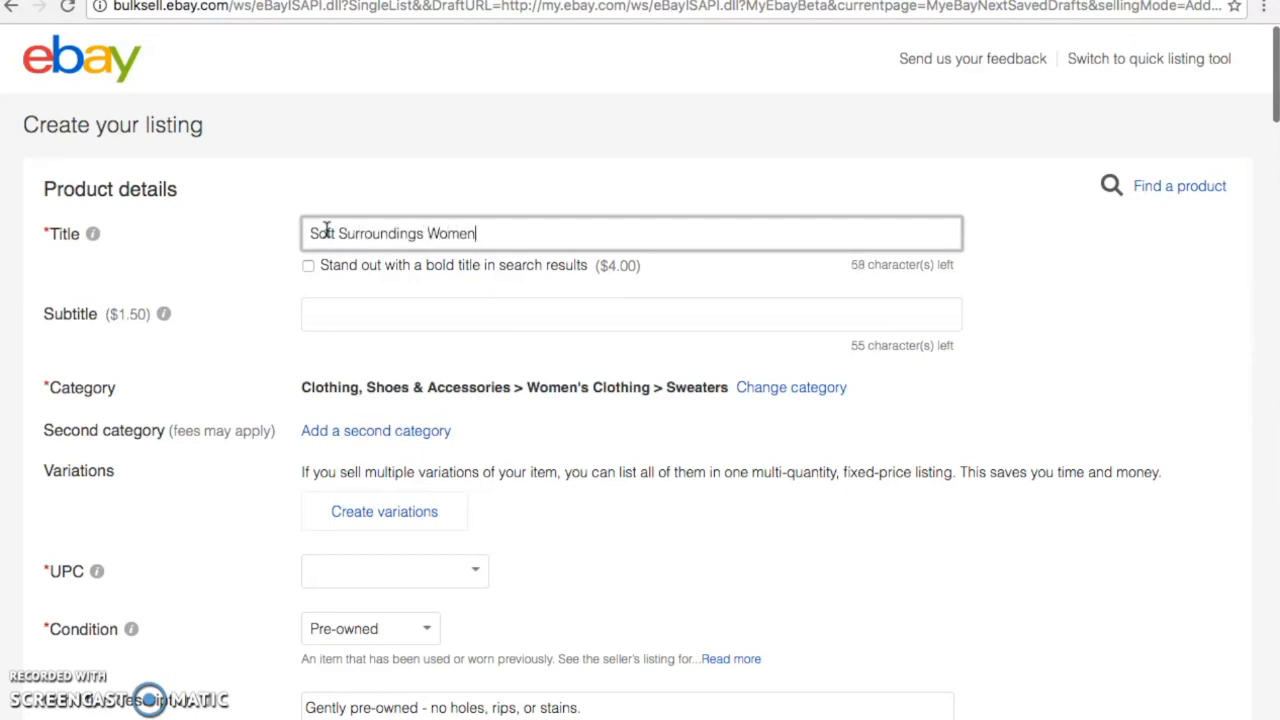
type("'s Shur")
key("BackSpace")
key("BackSpace")
key("BackSpace")
type("rug Deep Red")
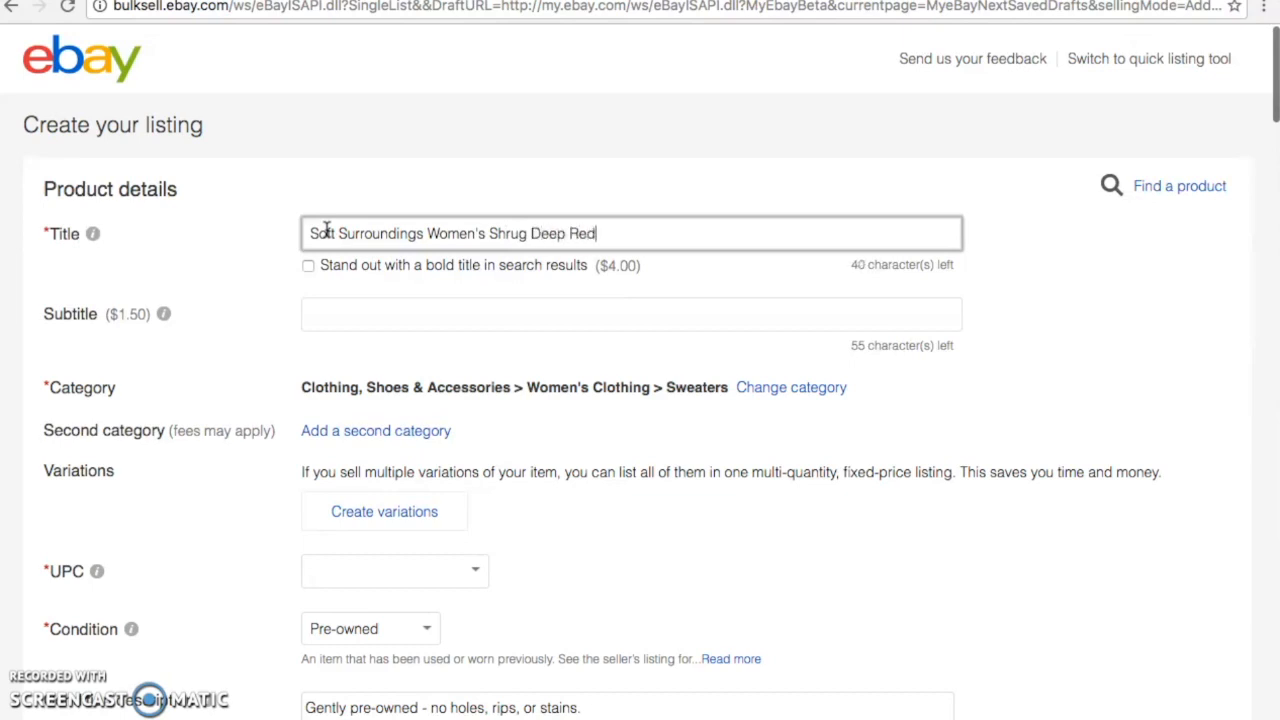
type(" Long Sleeves")
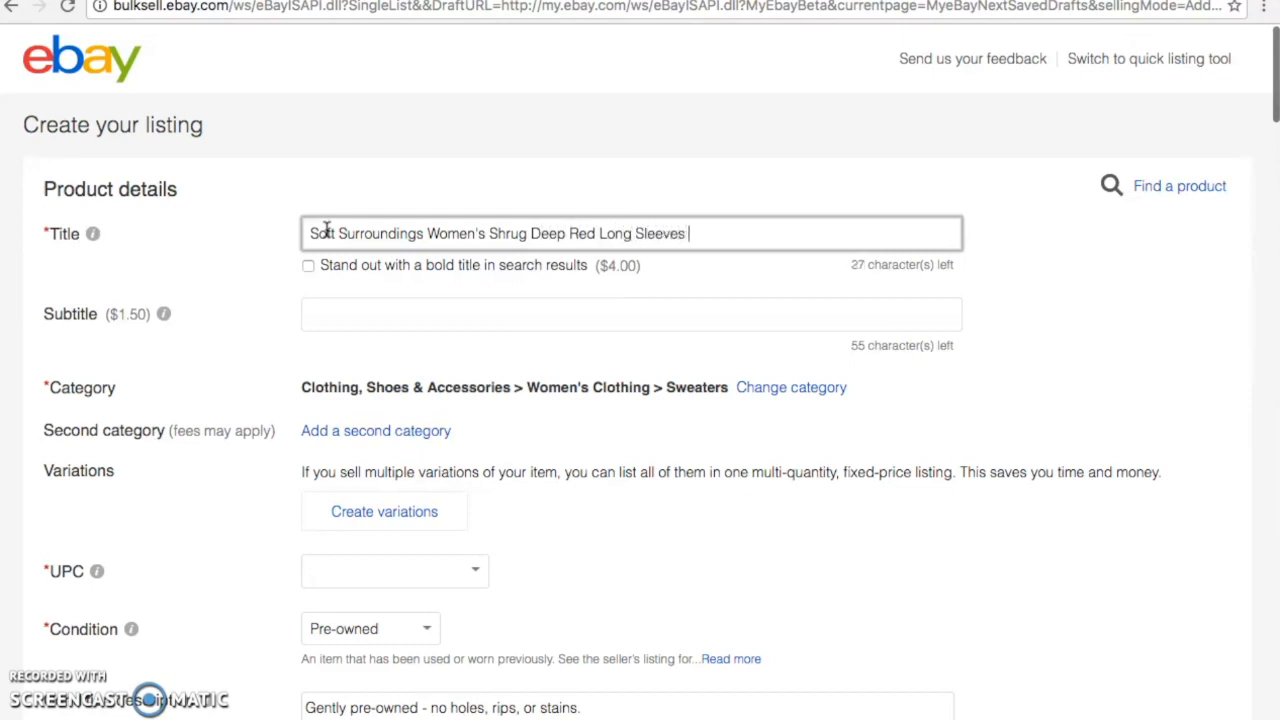
type(" Size Large")
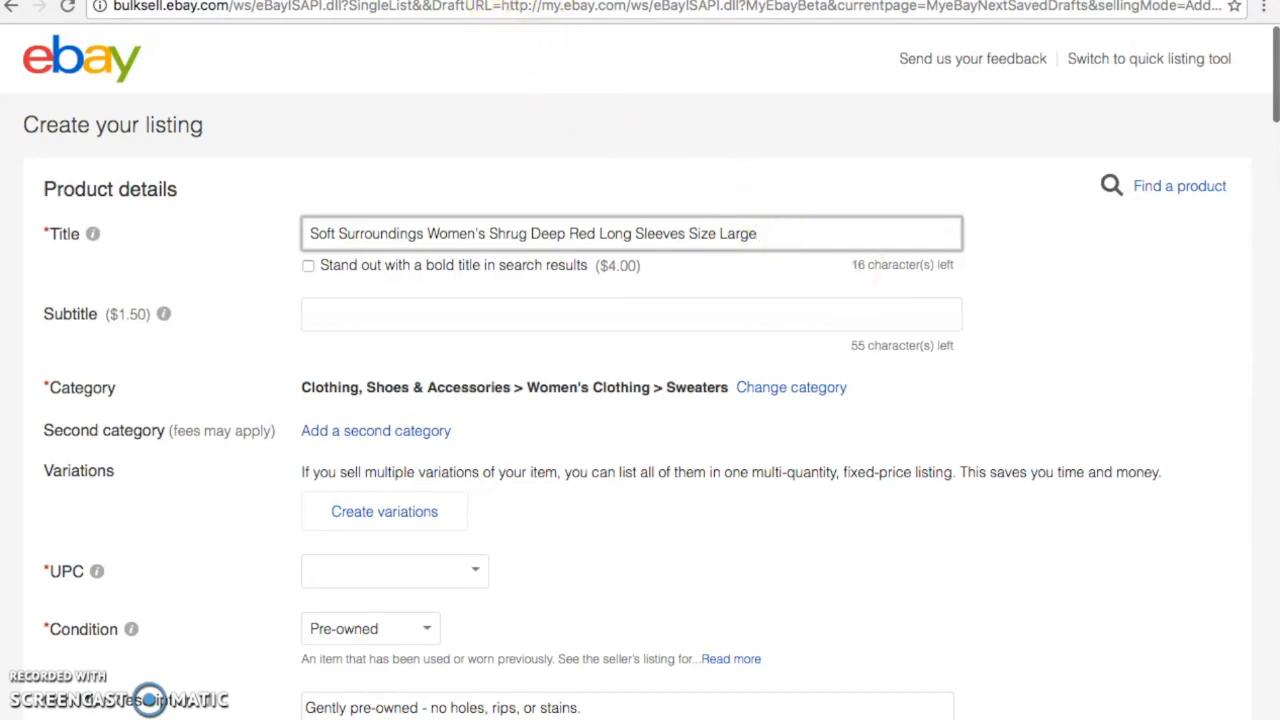
Switch to the Title Builder site, search keywords for "women's shrug" and dismiss the free report offer
left_click(492, 1)
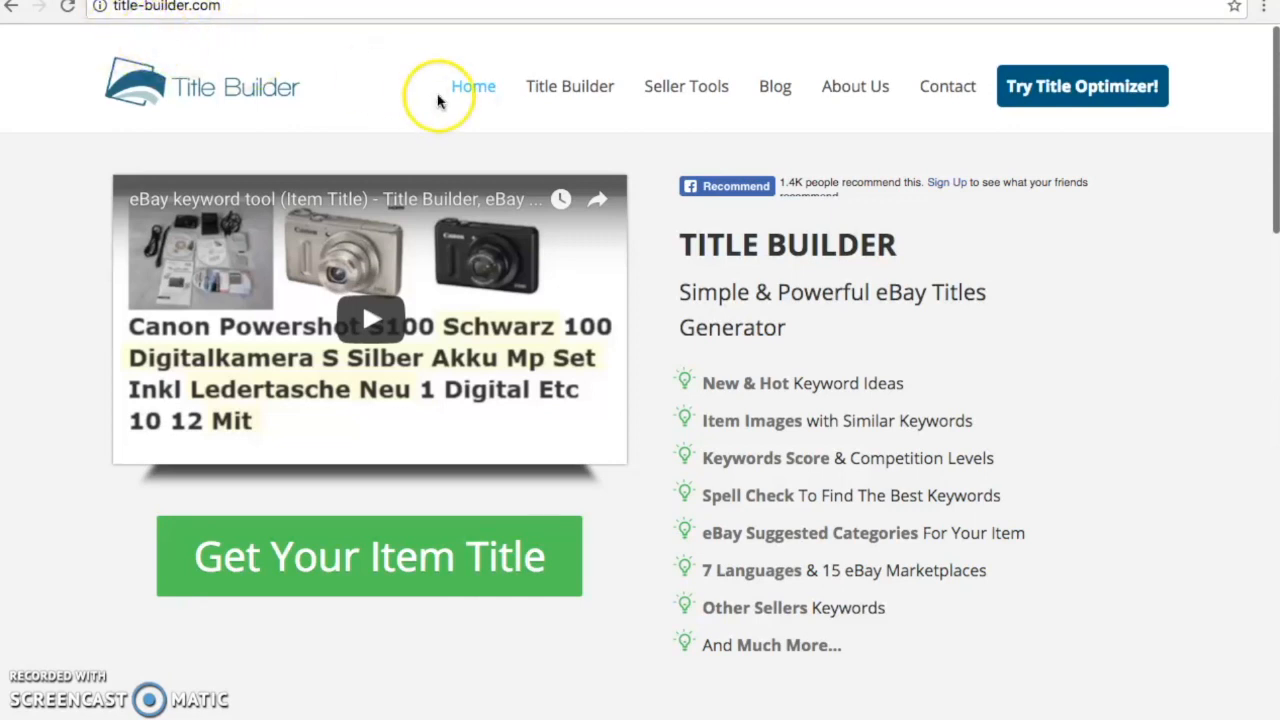
left_click(563, 96)
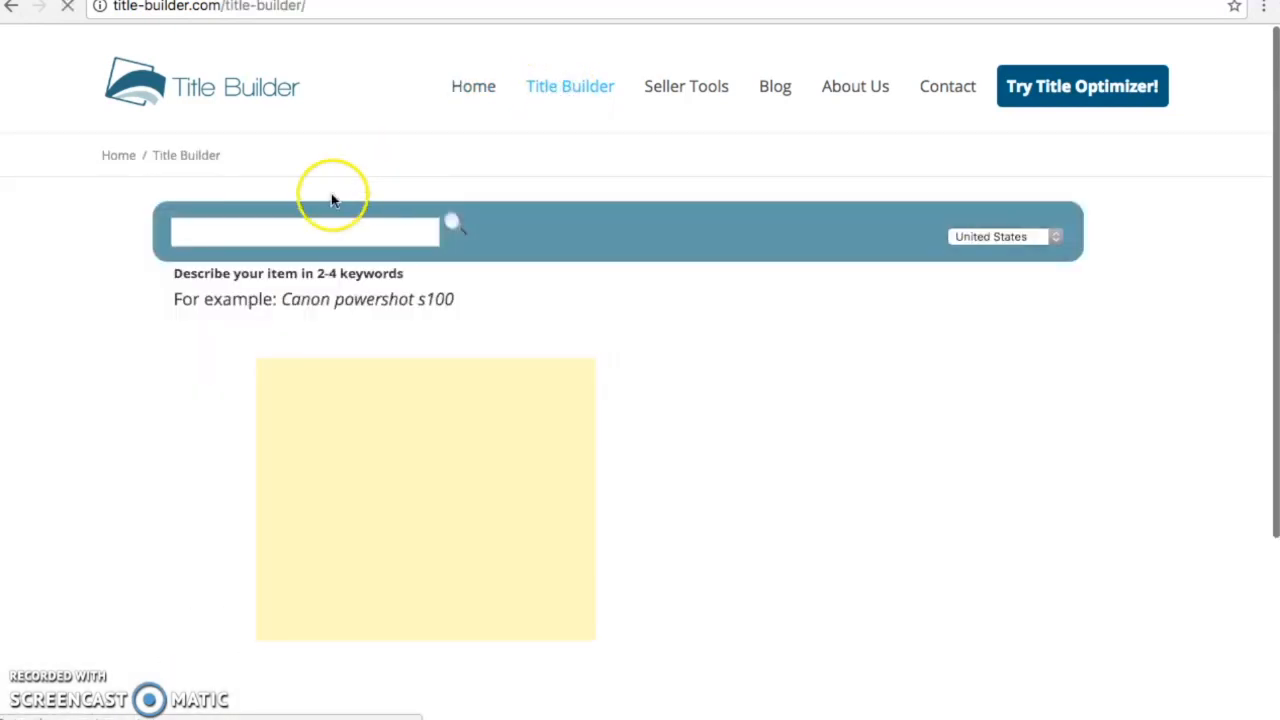
left_click(272, 230)
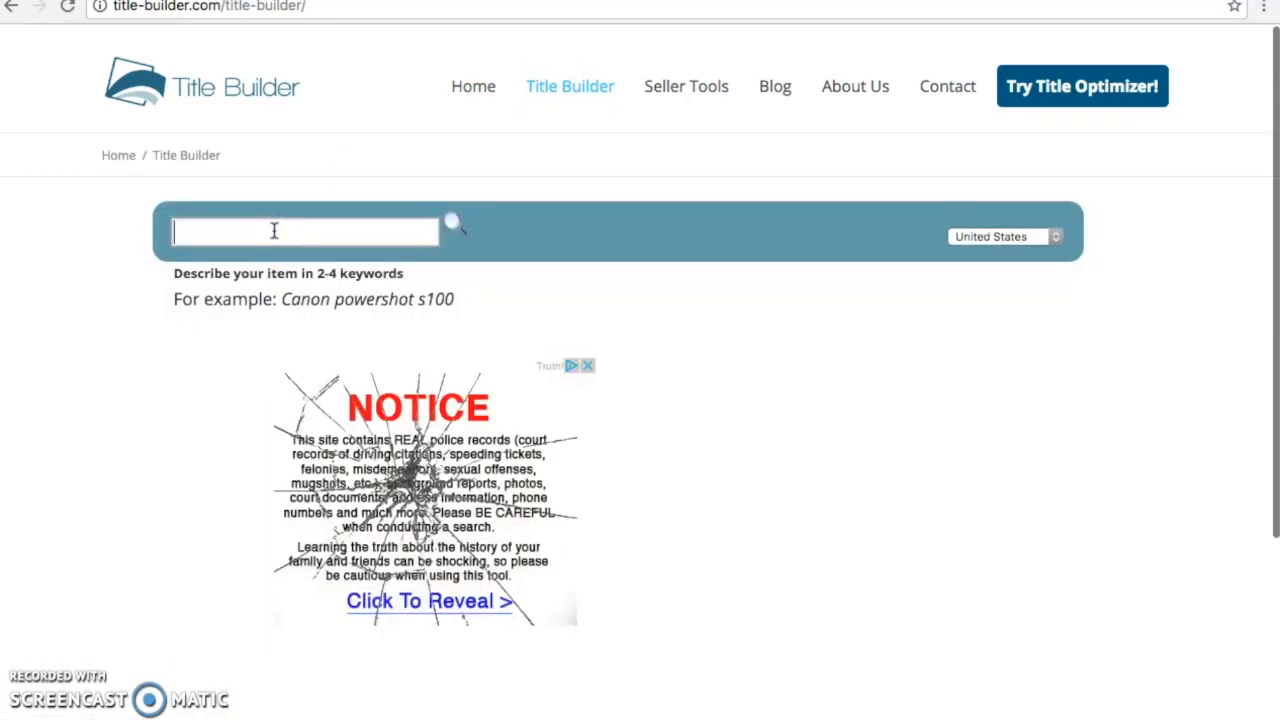
type("women's shrug")
key("Return")
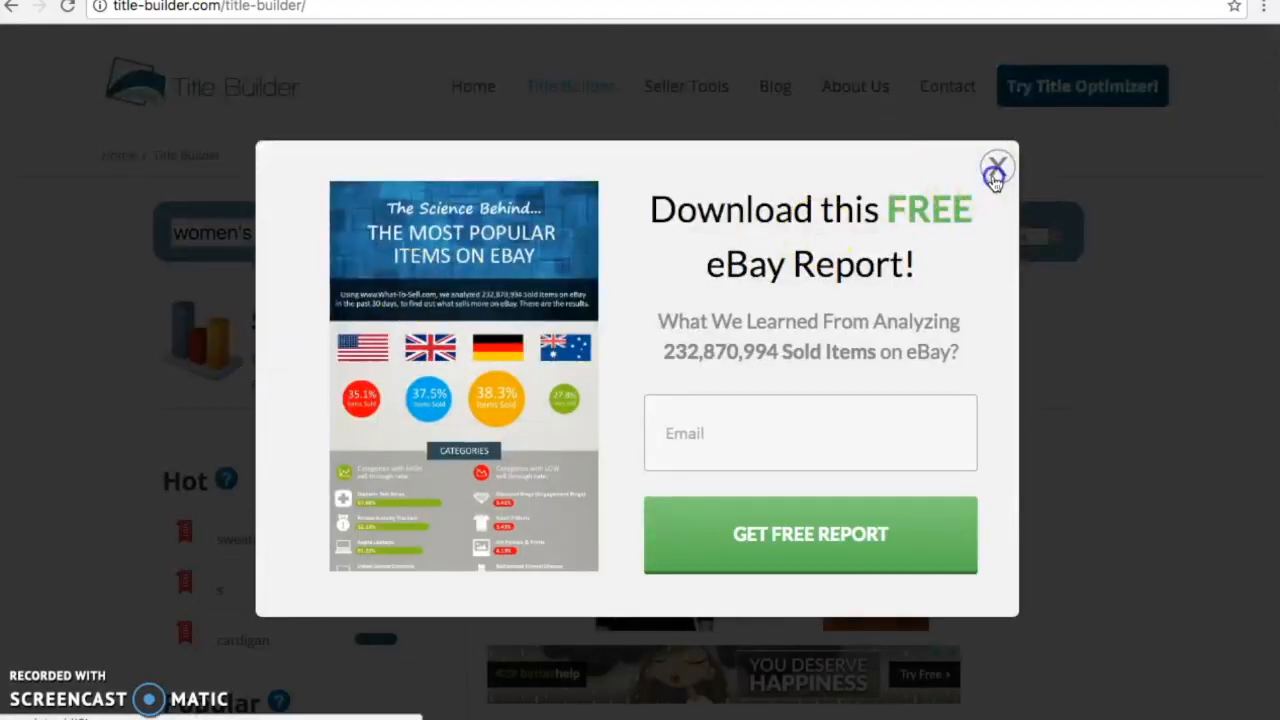
left_click(995, 177)
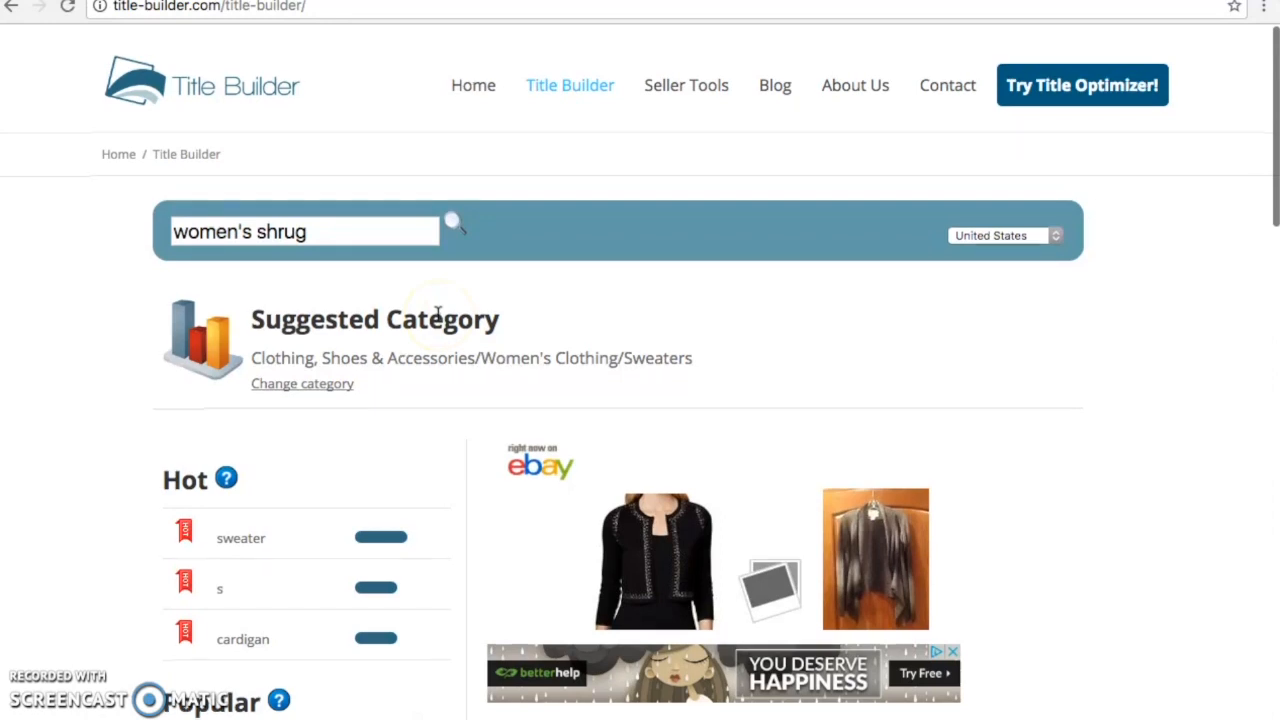
Dismiss the CrazyLister advert, return to the eBay listing and insert "Sweater" before "Shrug" in the title
scroll(437, 315, "down", 3)
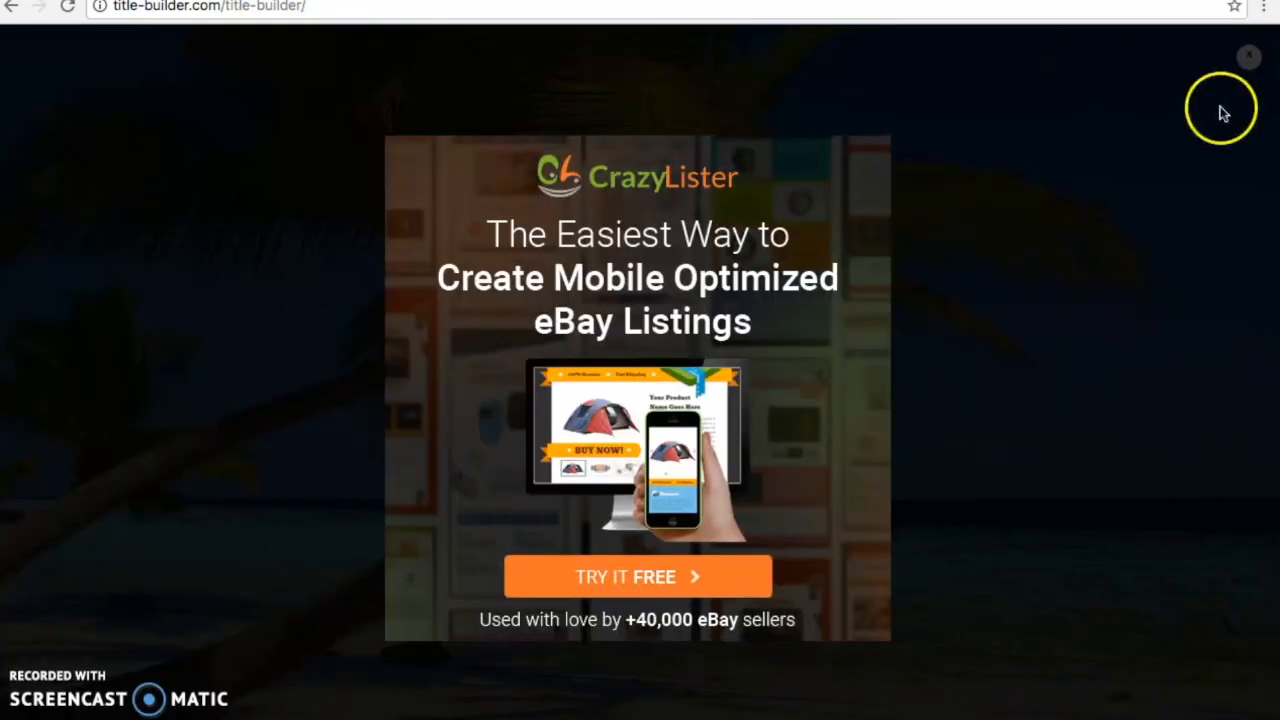
left_click(1249, 56)
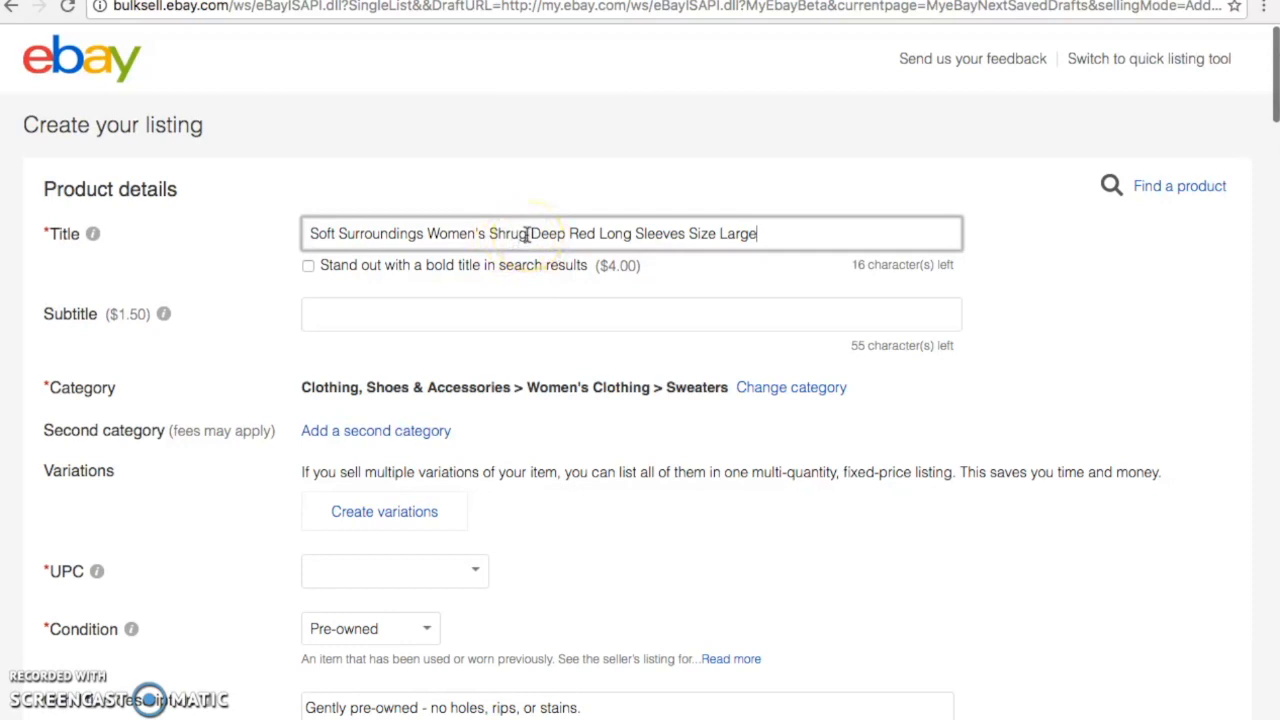
left_click(489, 233)
type("Sweater")
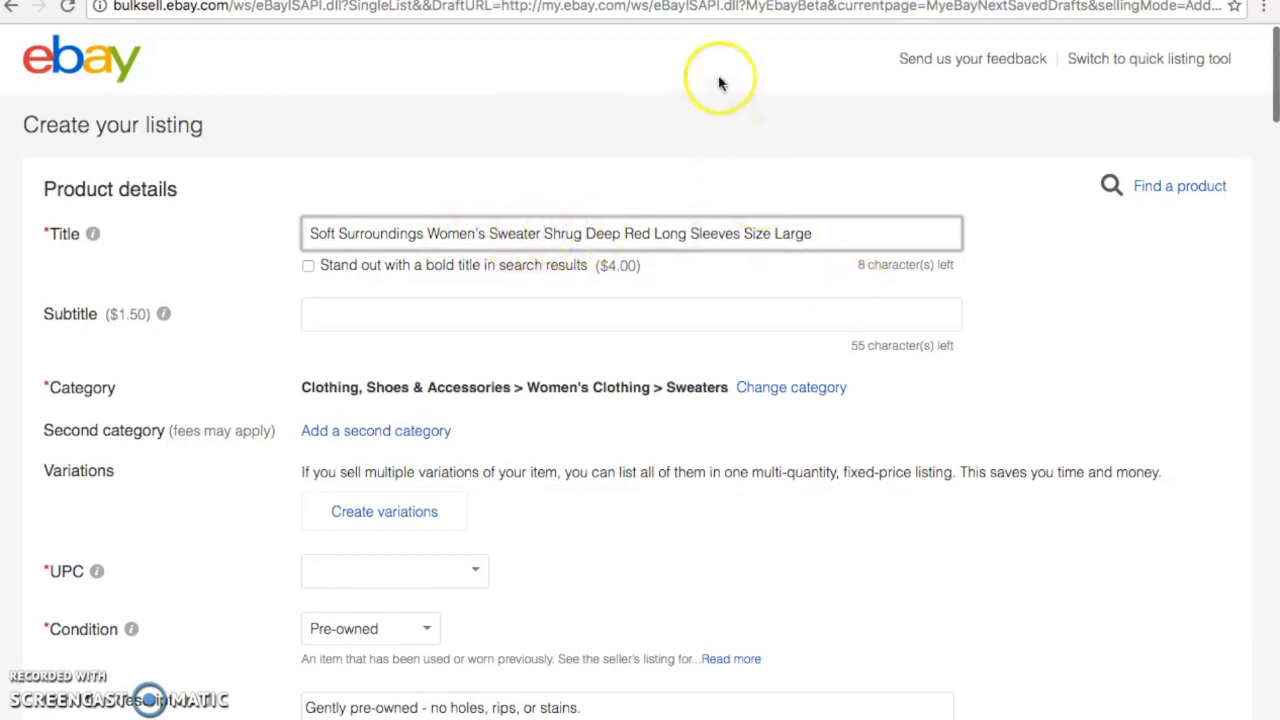
Switch back to Title Builder and examine the hot, popular and searched keywords suggested for the women's shrug
left_click(460, 1)
scroll(495, 268, "down", 1)
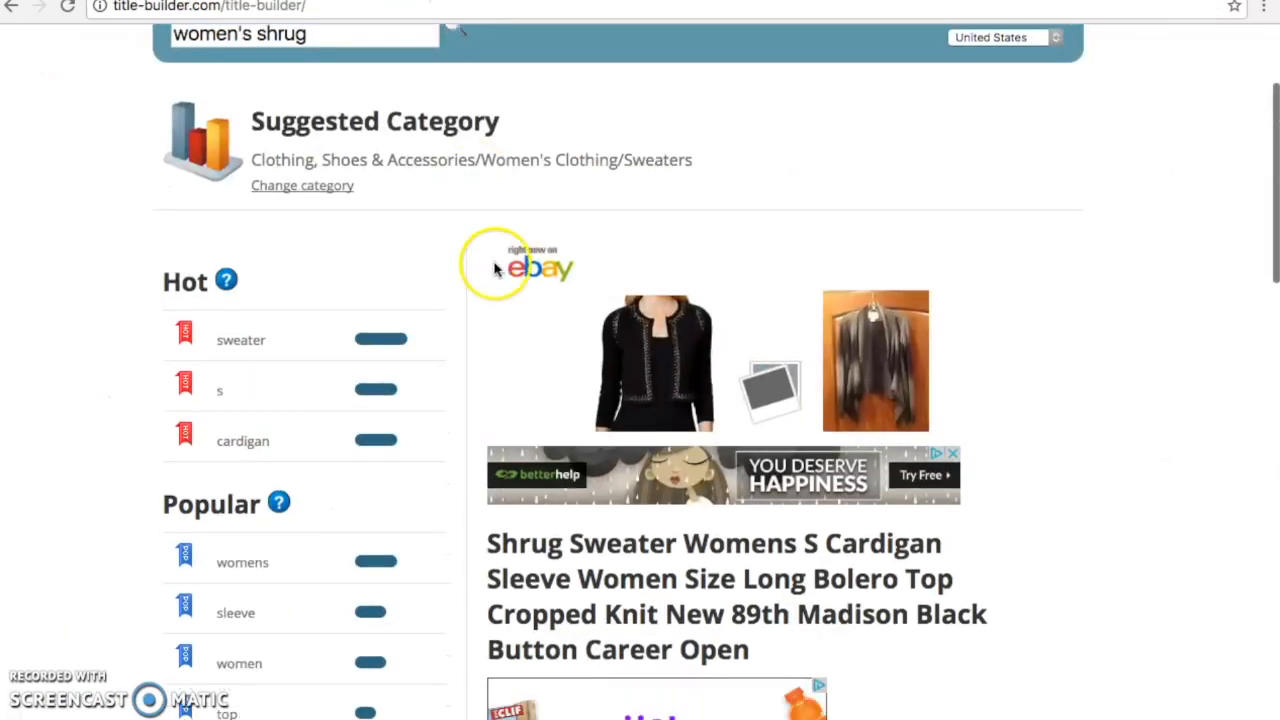
scroll(277, 423, "down", 3)
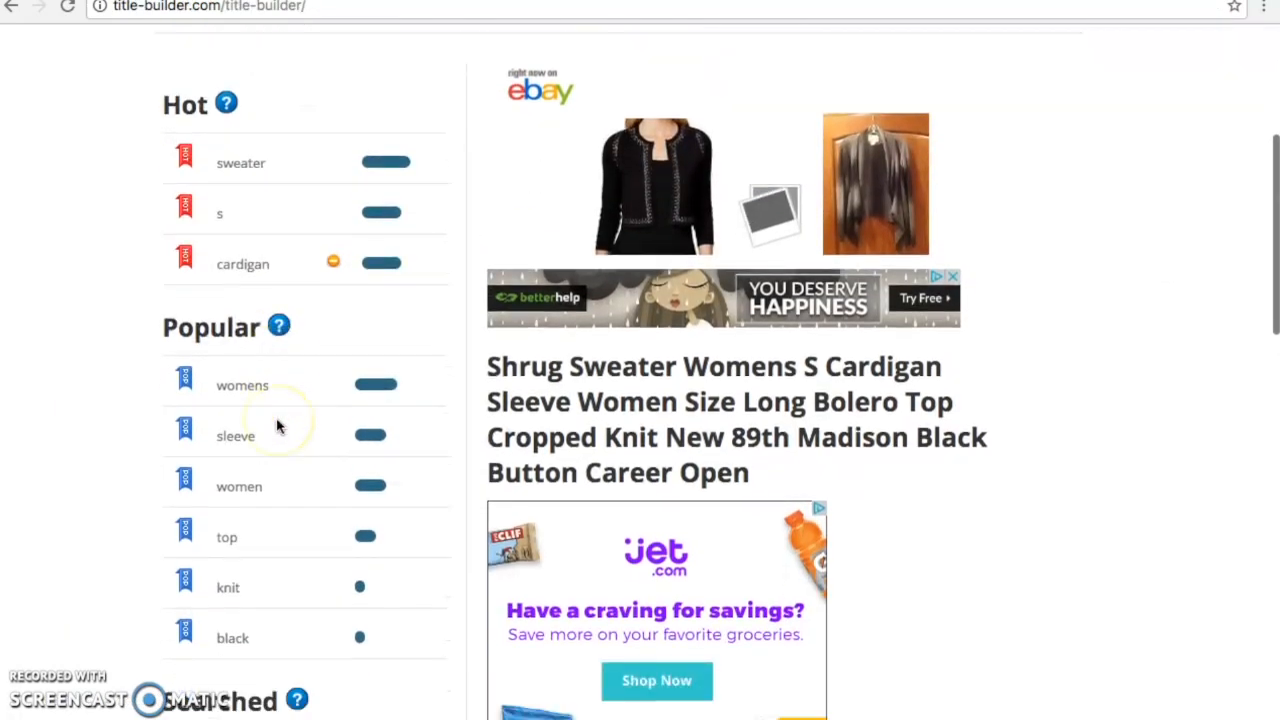
scroll(277, 423, "down", 1)
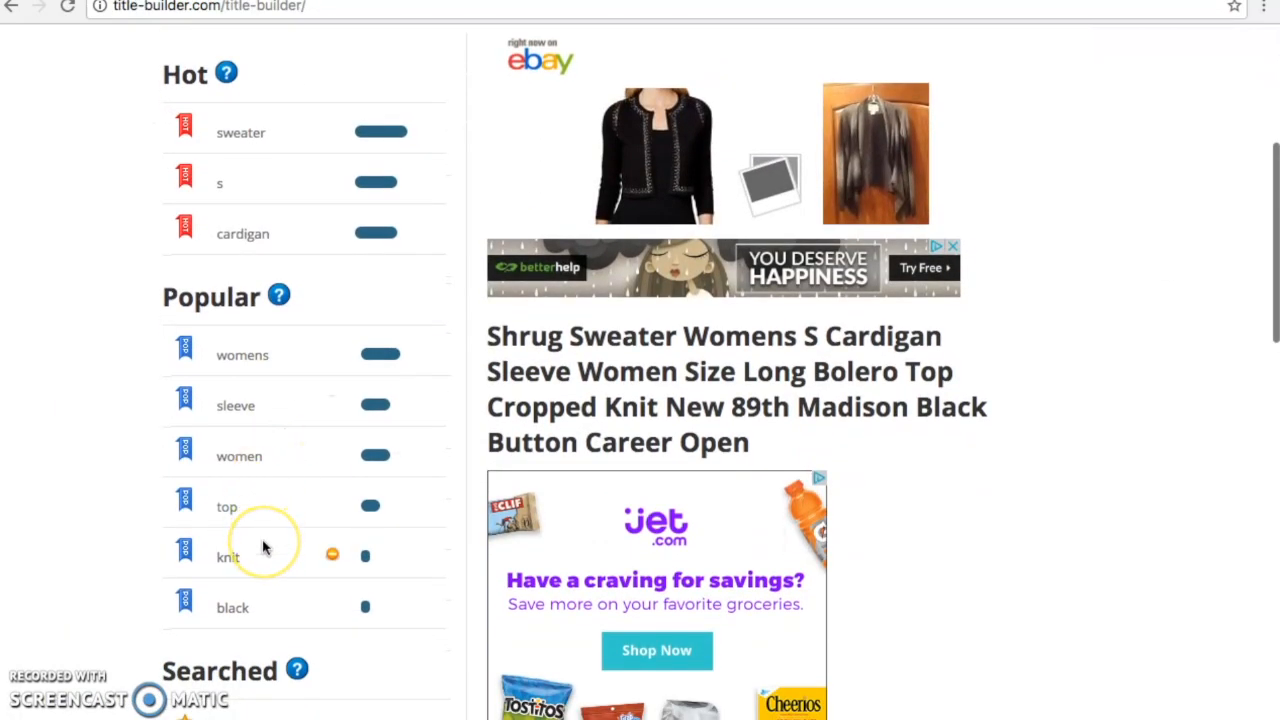
scroll(264, 548, "down", 3)
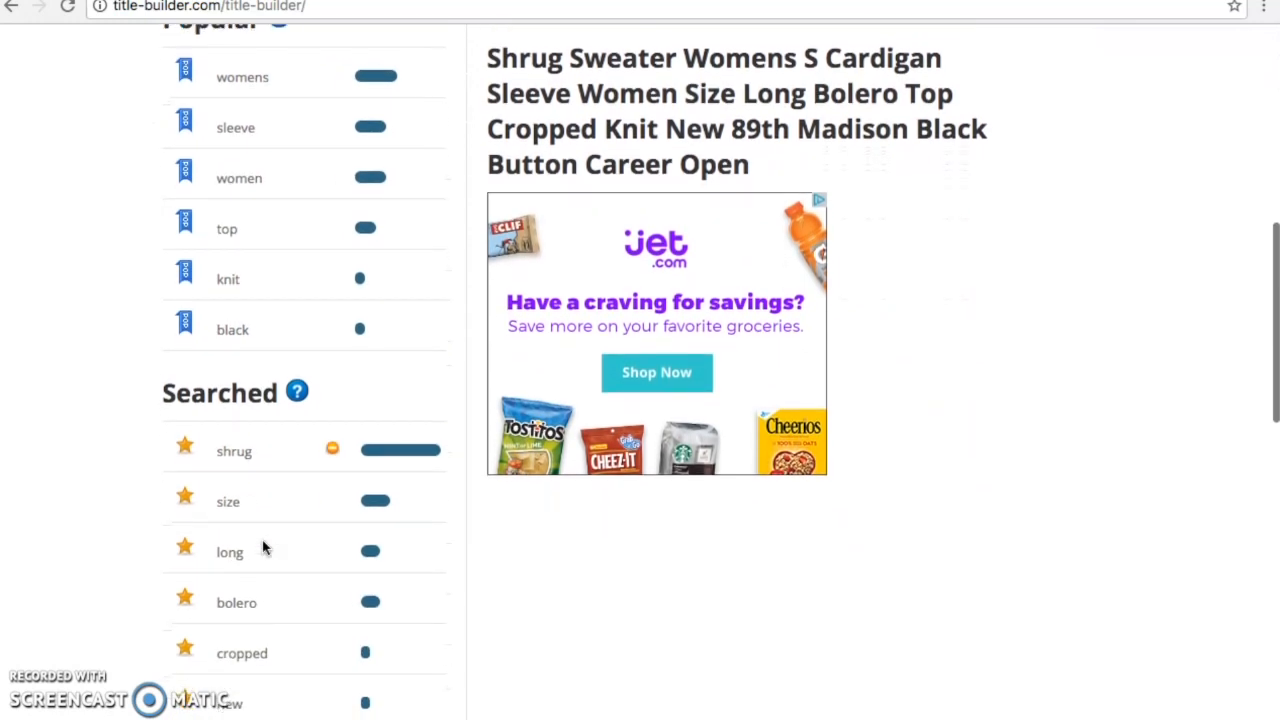
scroll(264, 548, "down", 1)
left_click(264, 592)
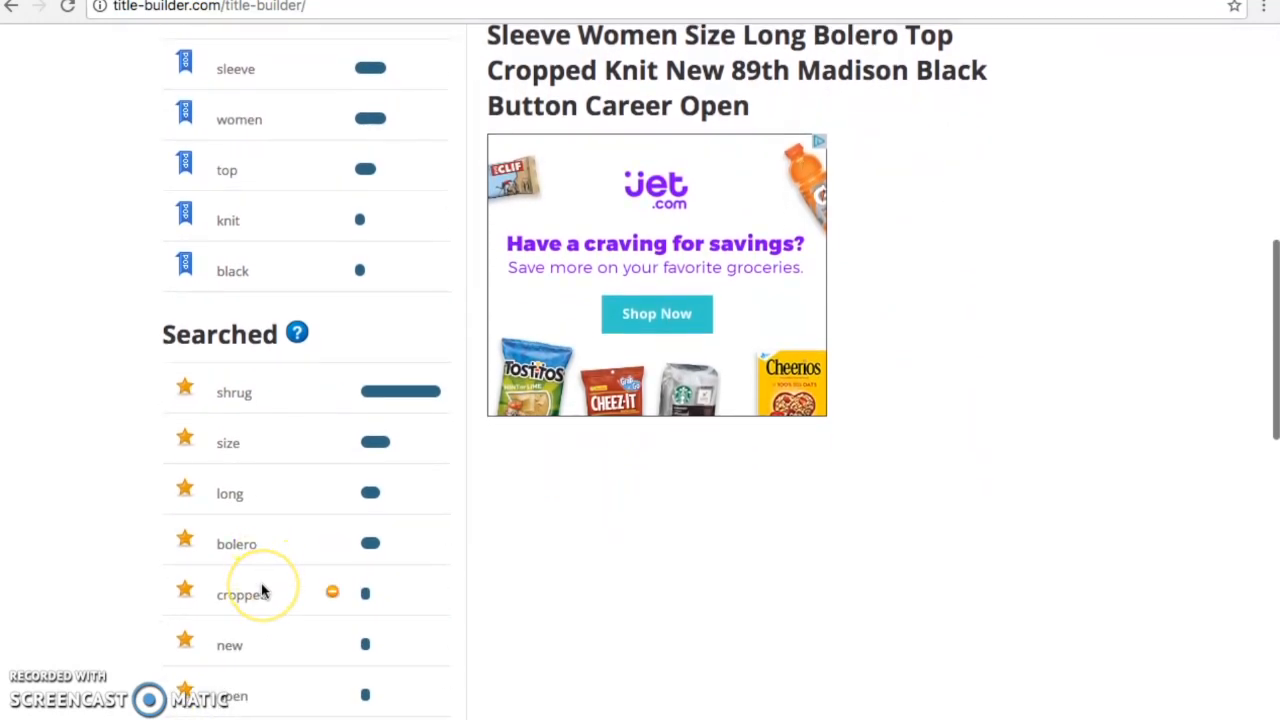
scroll(262, 591, "down", 1)
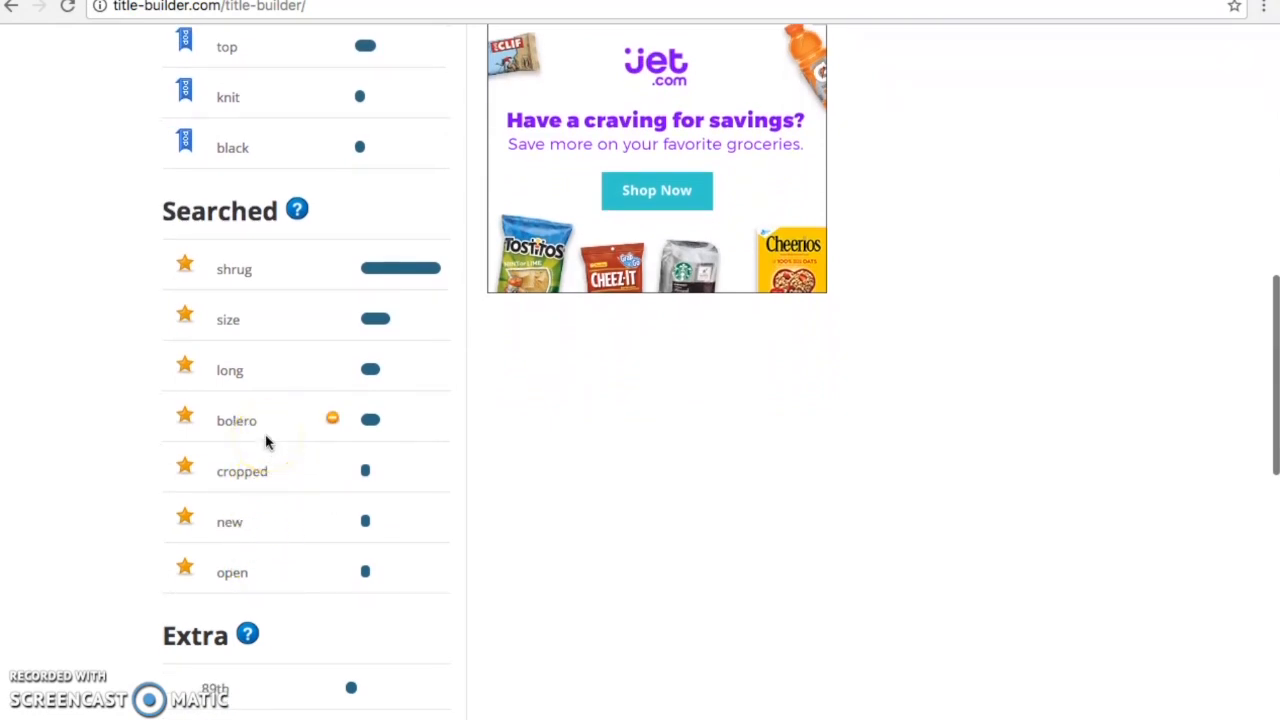
left_click(271, 409)
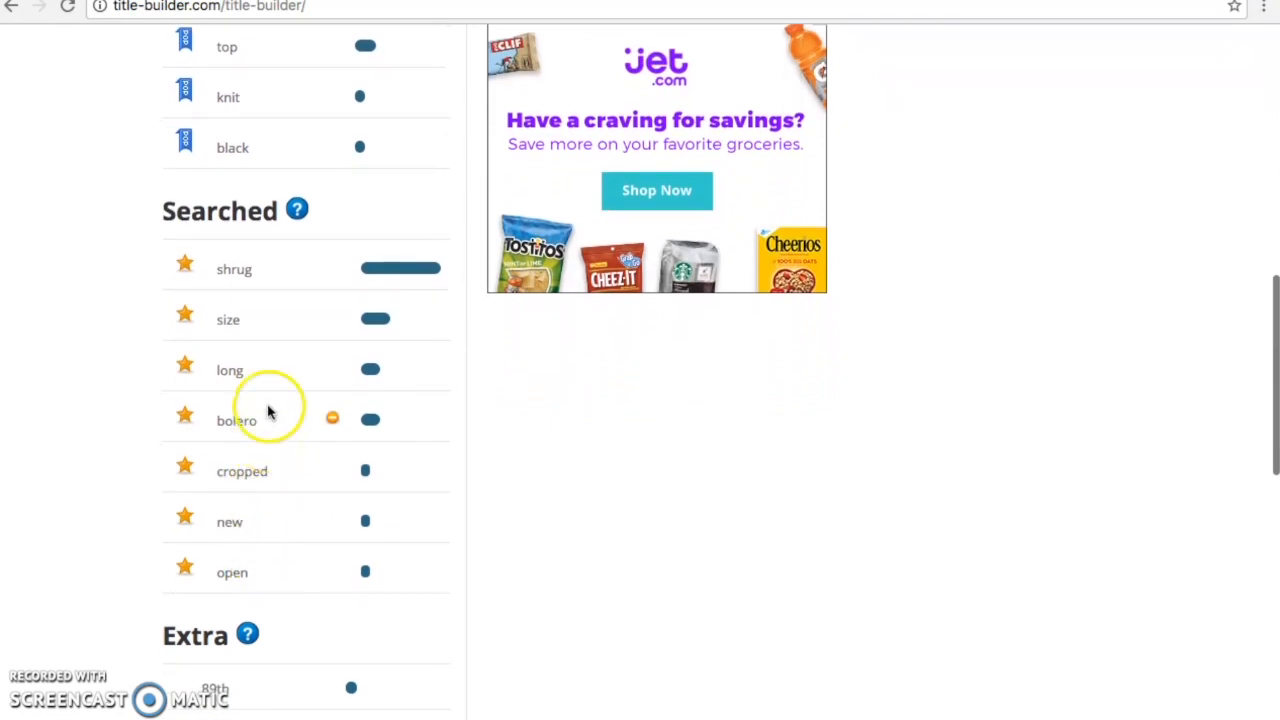
left_click(245, 570)
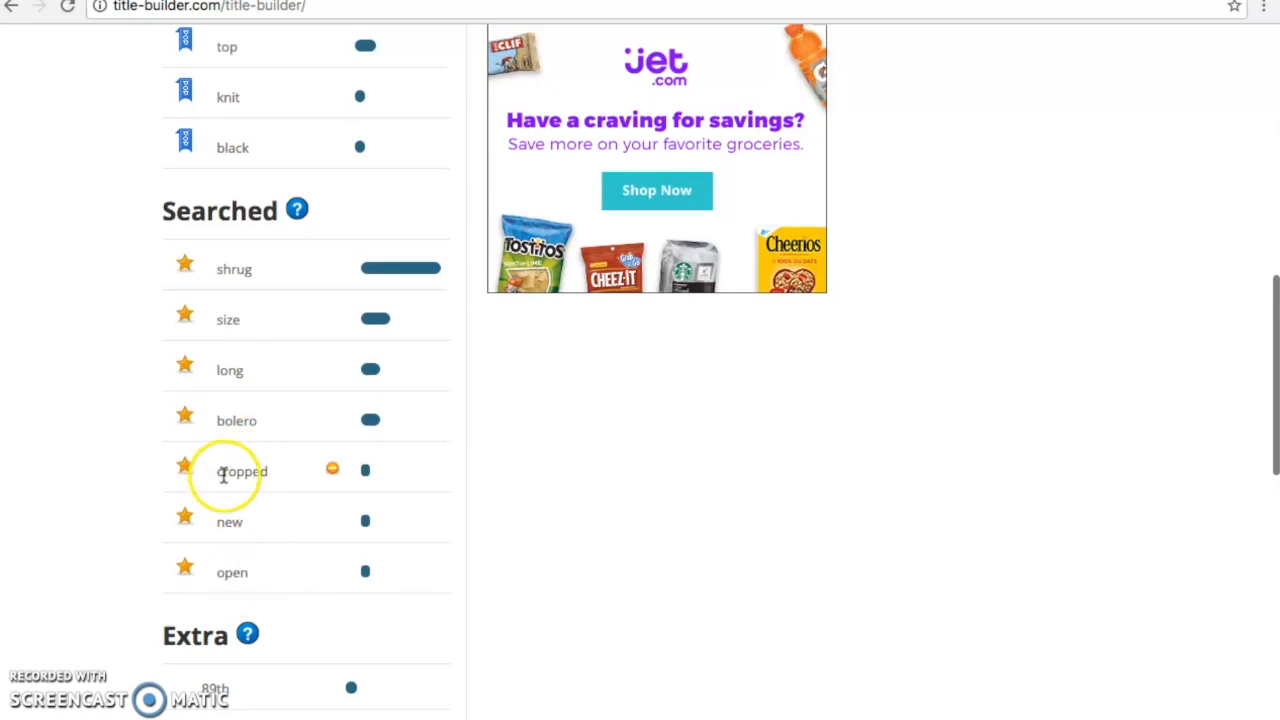
Return to the eBay listing and insert "Open Cr" between "Long Sleeves" and "Size Large" in the title
key("ctrl+Tab")
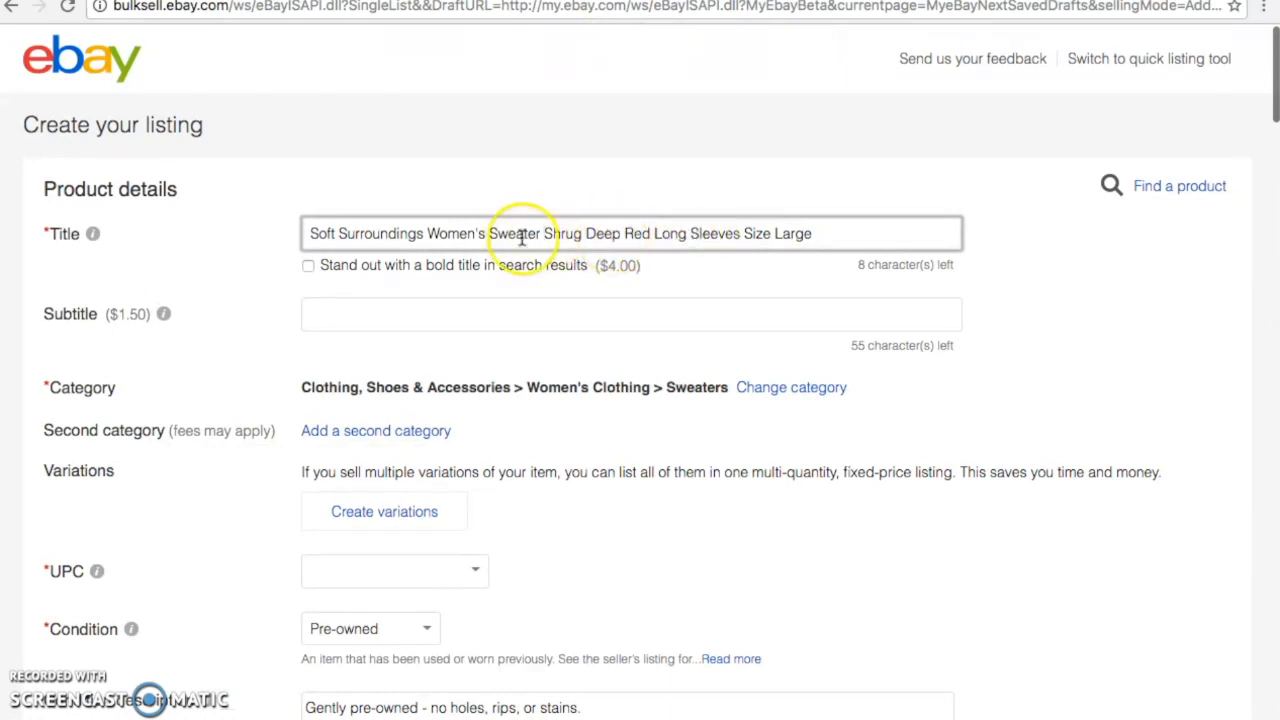
left_click(741, 234)
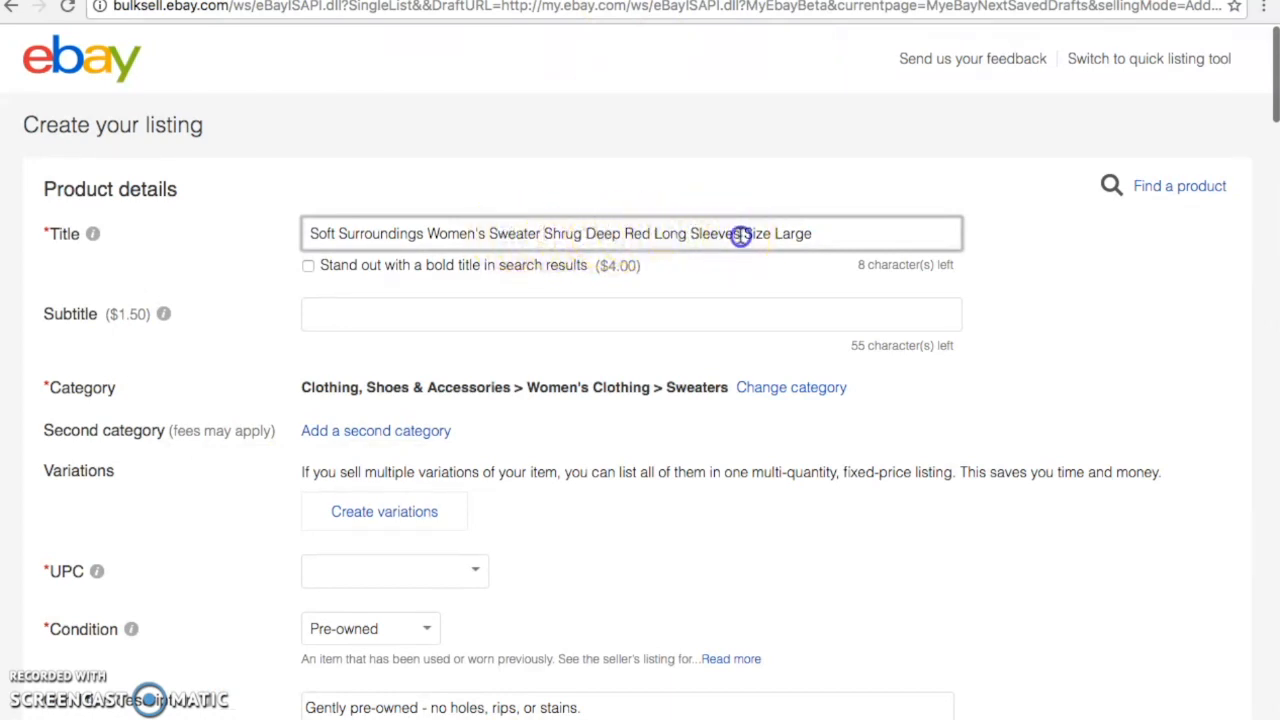
type("Open Cr")
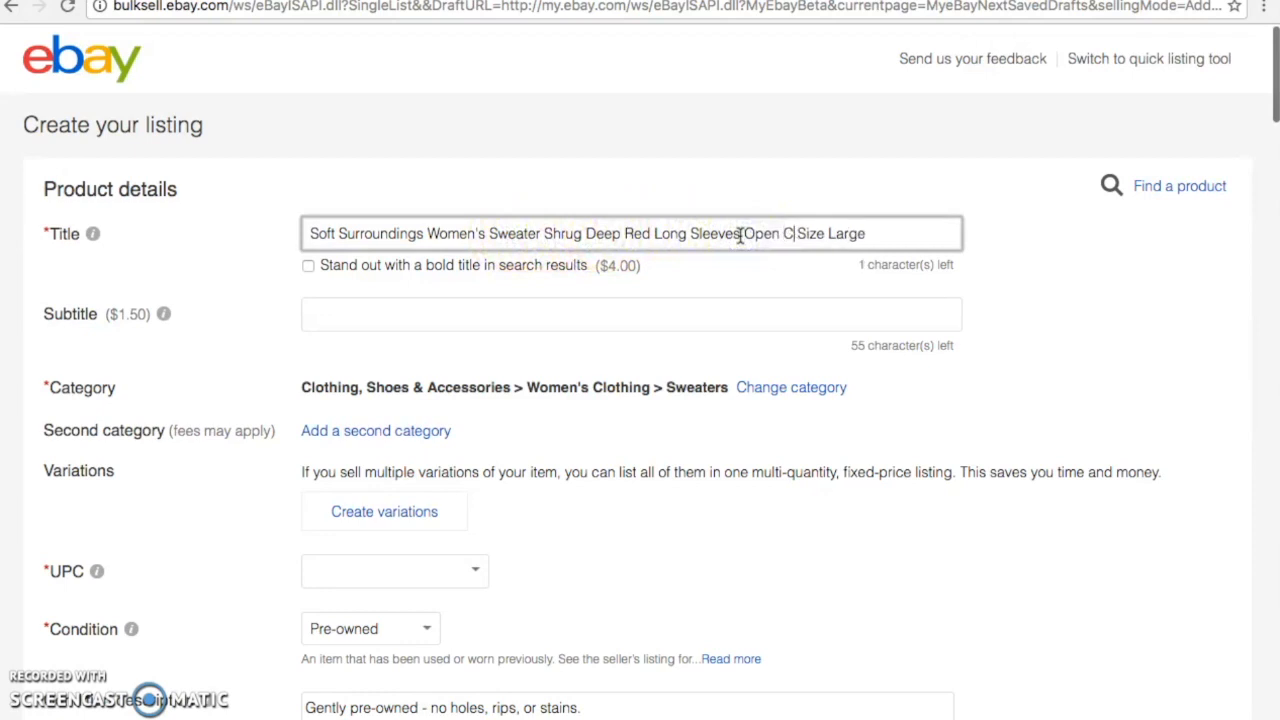
left_click(800, 238)
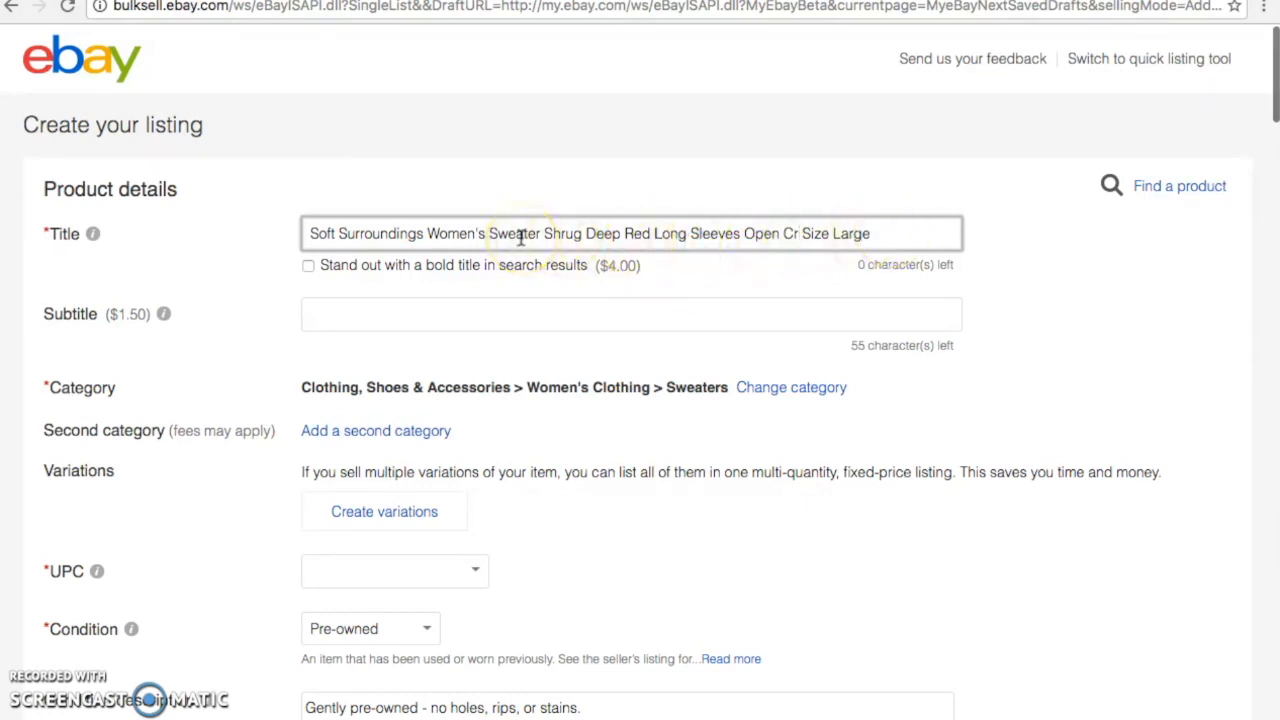
Remove "Deep" from the title and complete the partial word before "Size" as "Cropped"
left_click(625, 234)
key("BackSpace")
key("BackSpace")
key("BackSpace")
key("BackSpace")
key("BackSpace")
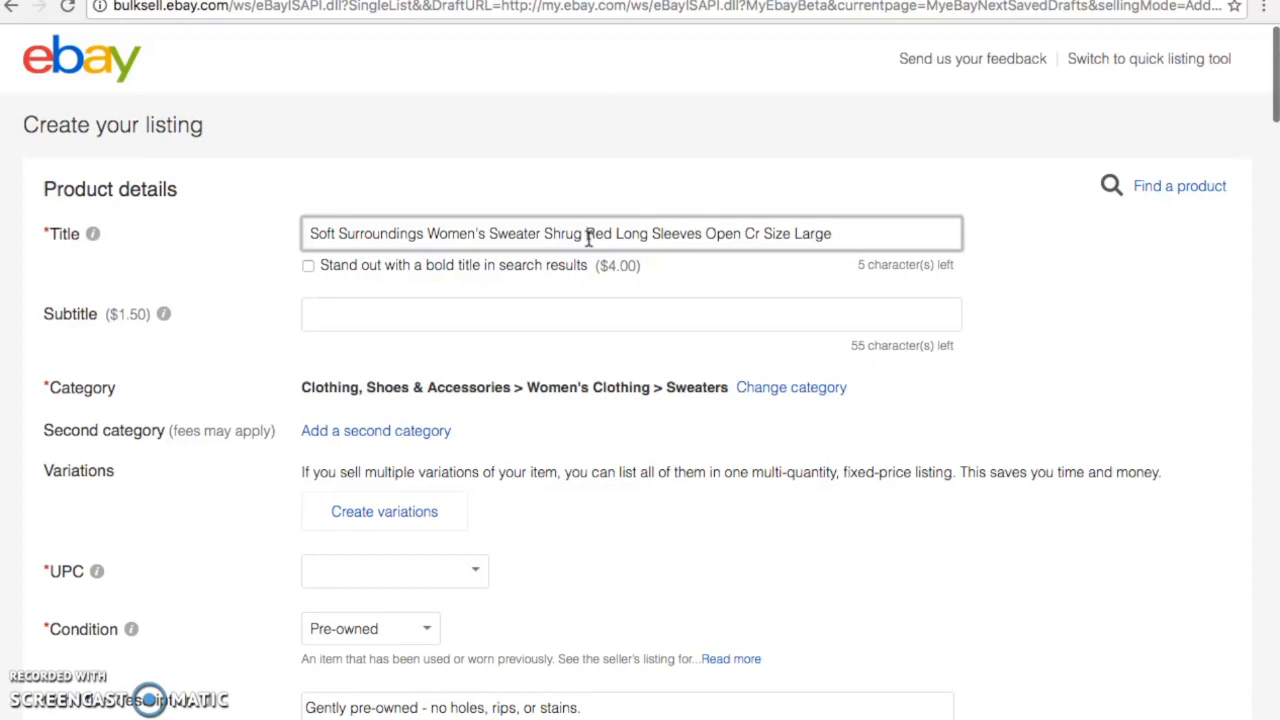
left_click(759, 234)
type("opped")
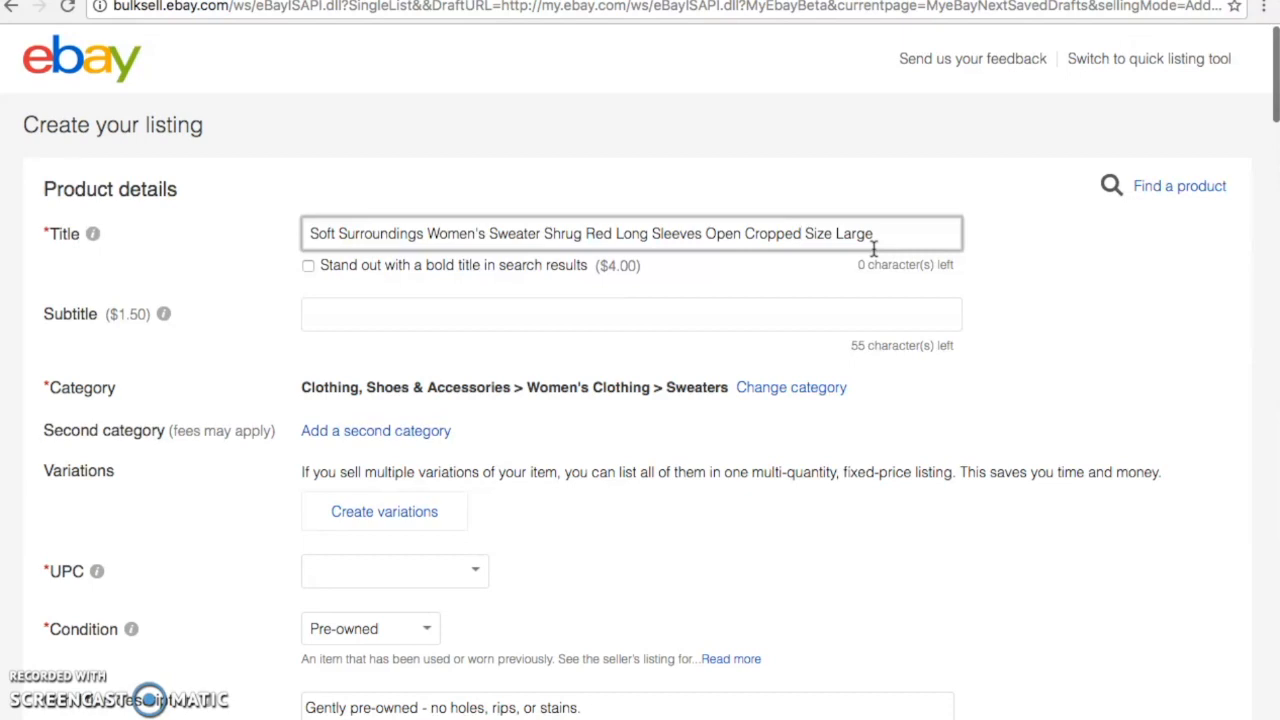
Shorten "Large" to "L" at the end of the listing title
left_click(875, 228)
key("BackSpace")
key("BackSpace")
key("BackSpace")
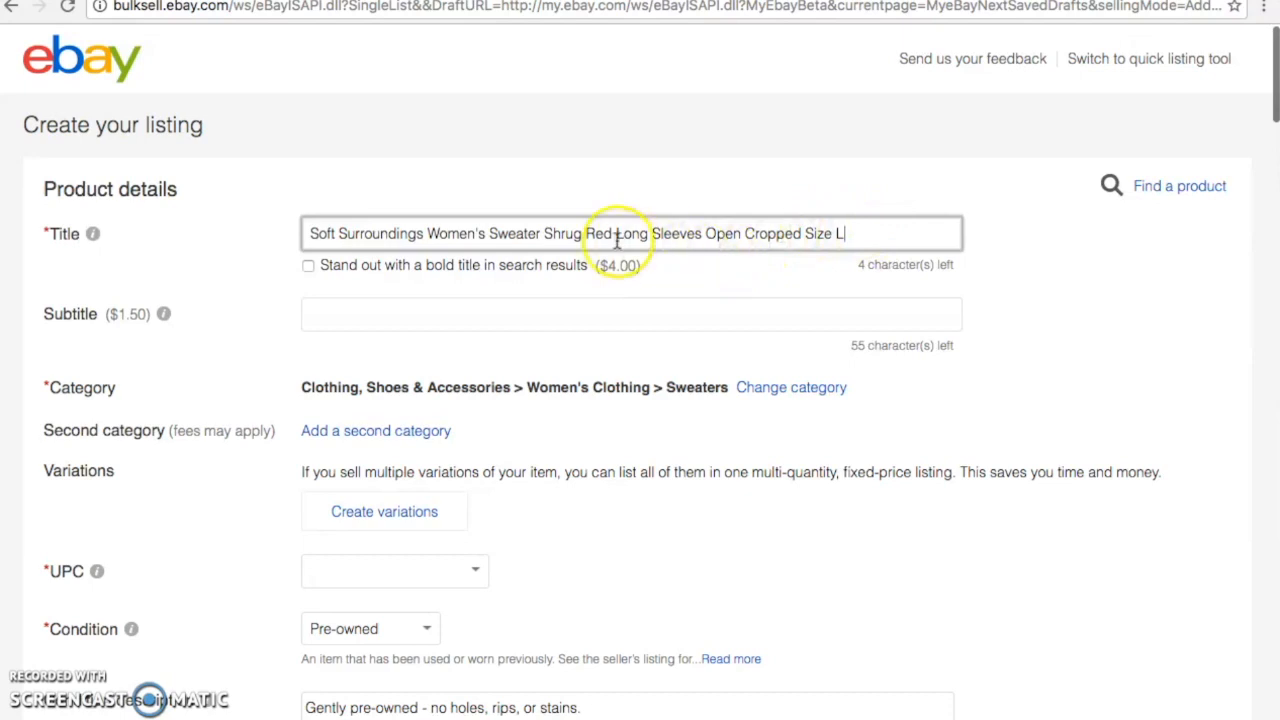
Insert a hyphen after "Shrug" and another before "Size L" in the listing title
left_click(587, 234)
type("-")
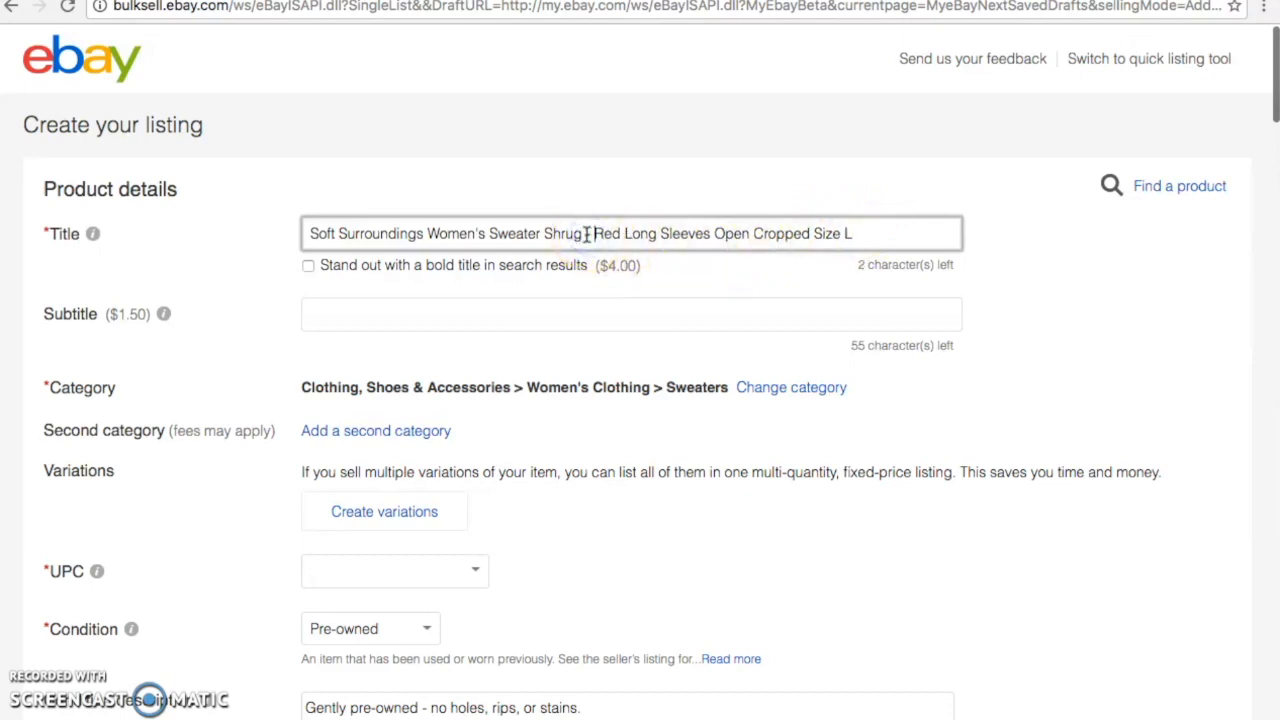
left_click(815, 234)
type("-")
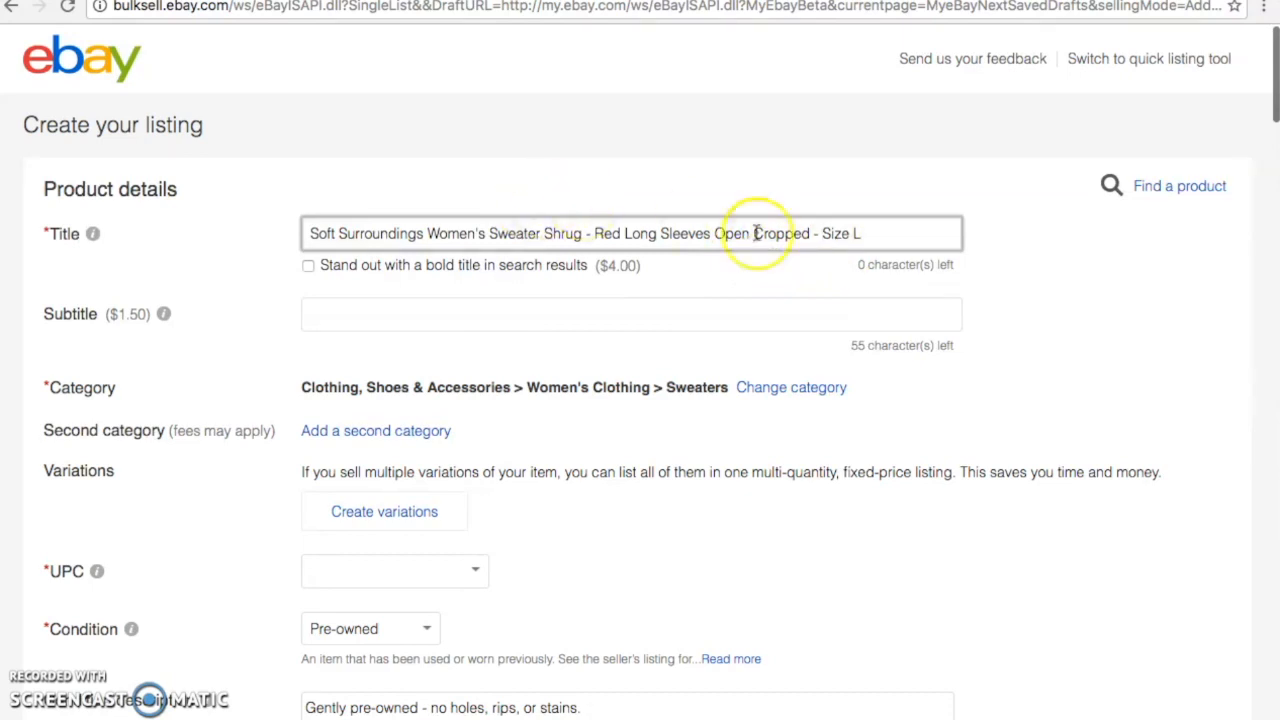
Replace the whole listing title with "Chico's Women's Skirt Black Turquoise Long Size 1"
left_click_drag(876, 236, 282, 209)
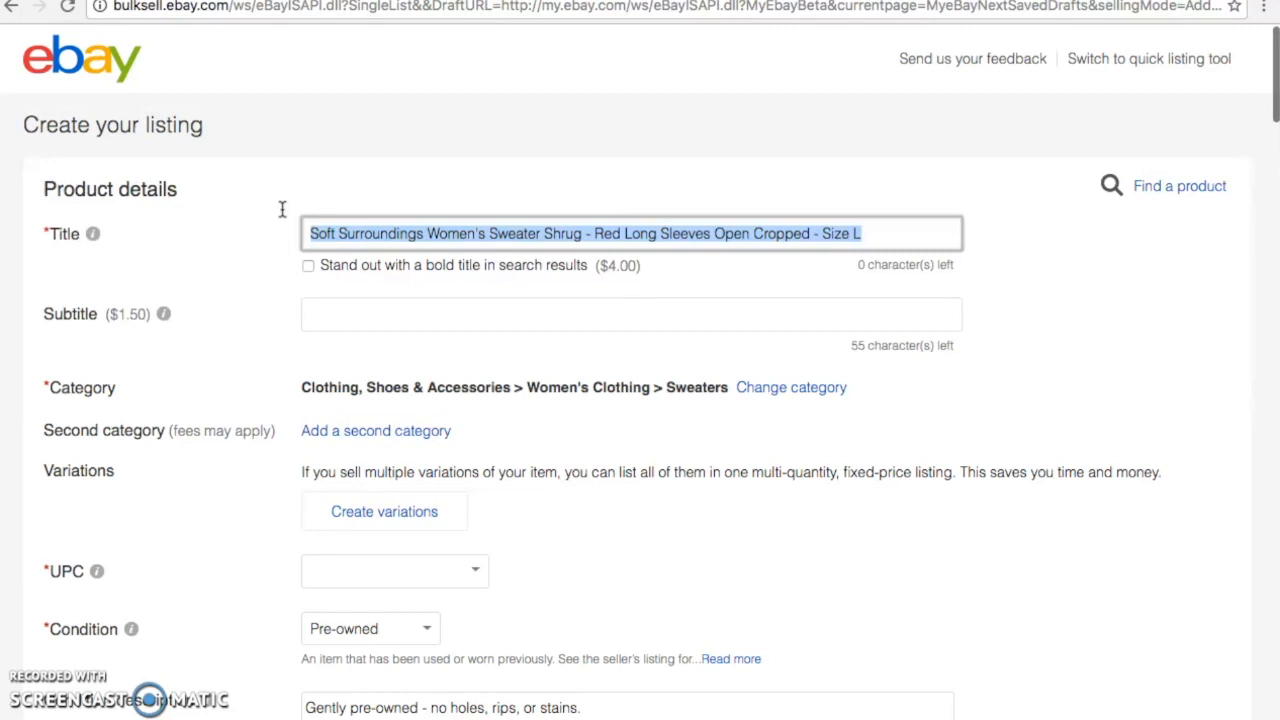
type("Chrico's")
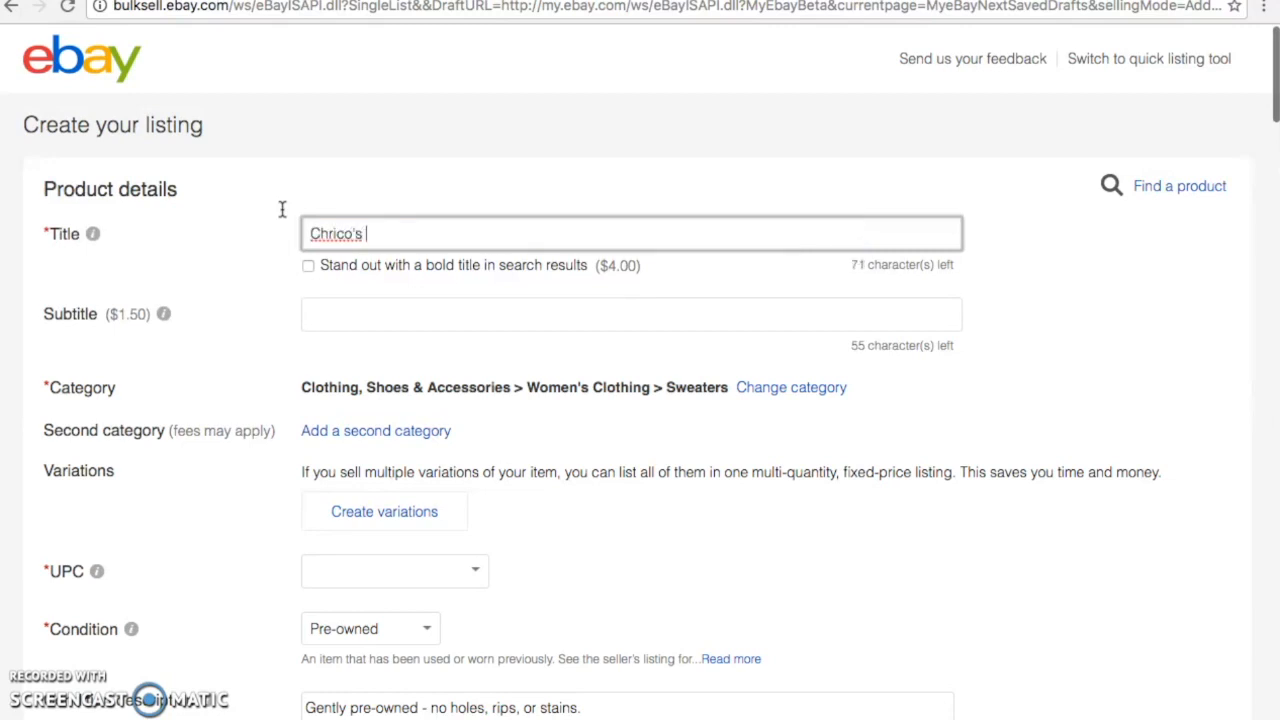
key("BackSpace")
key("BackSpace")
key("BackSpace")
key("BackSpace")
type("Women's Skirt")
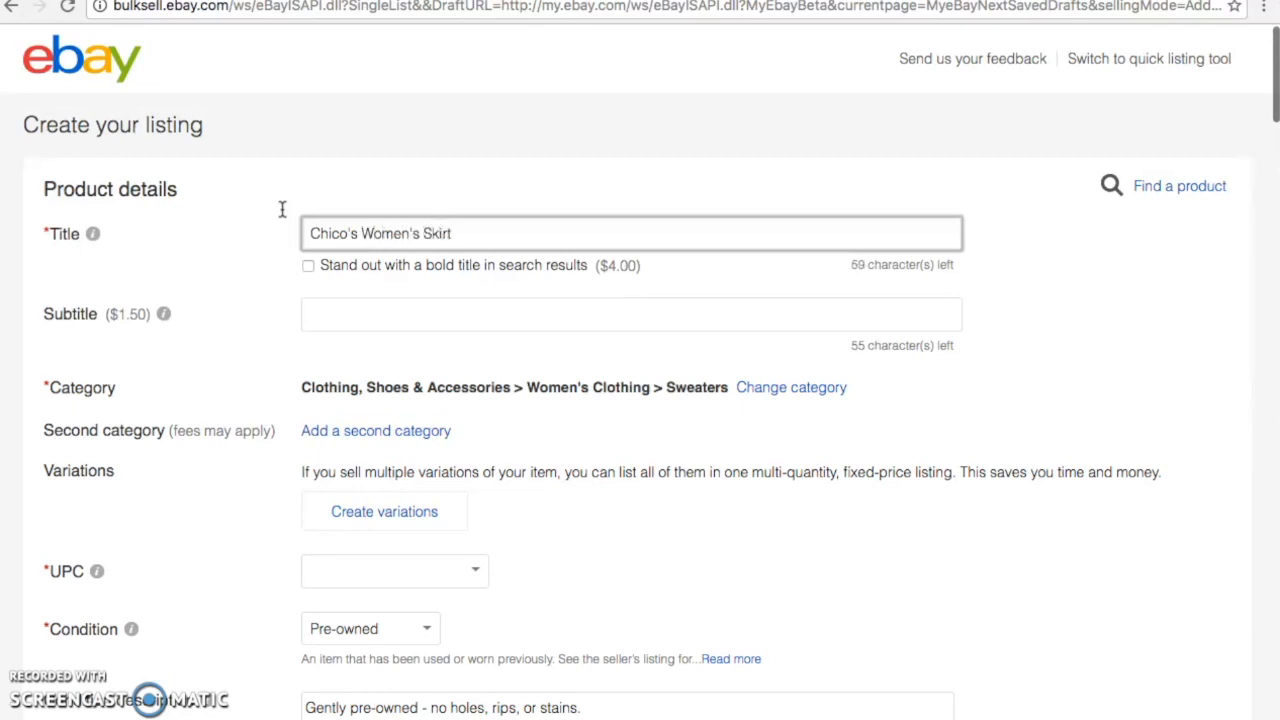
type(" Black Turquoise")
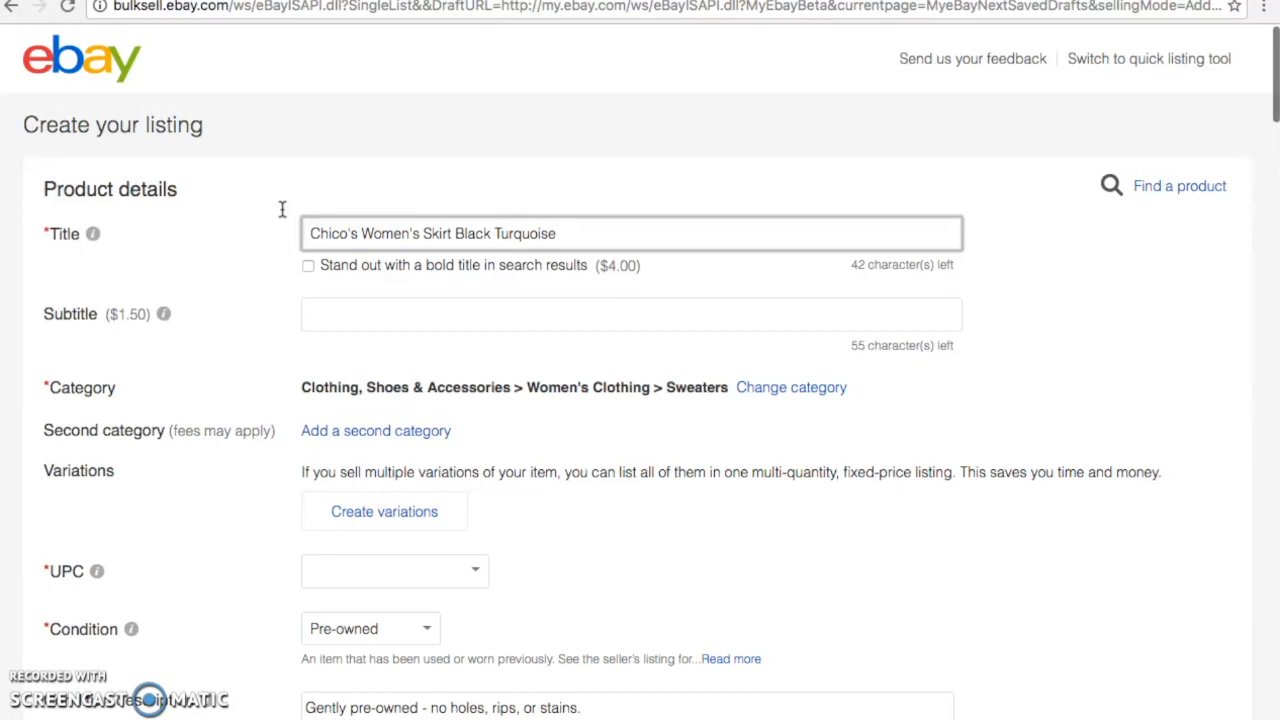
type("Long Size 1")
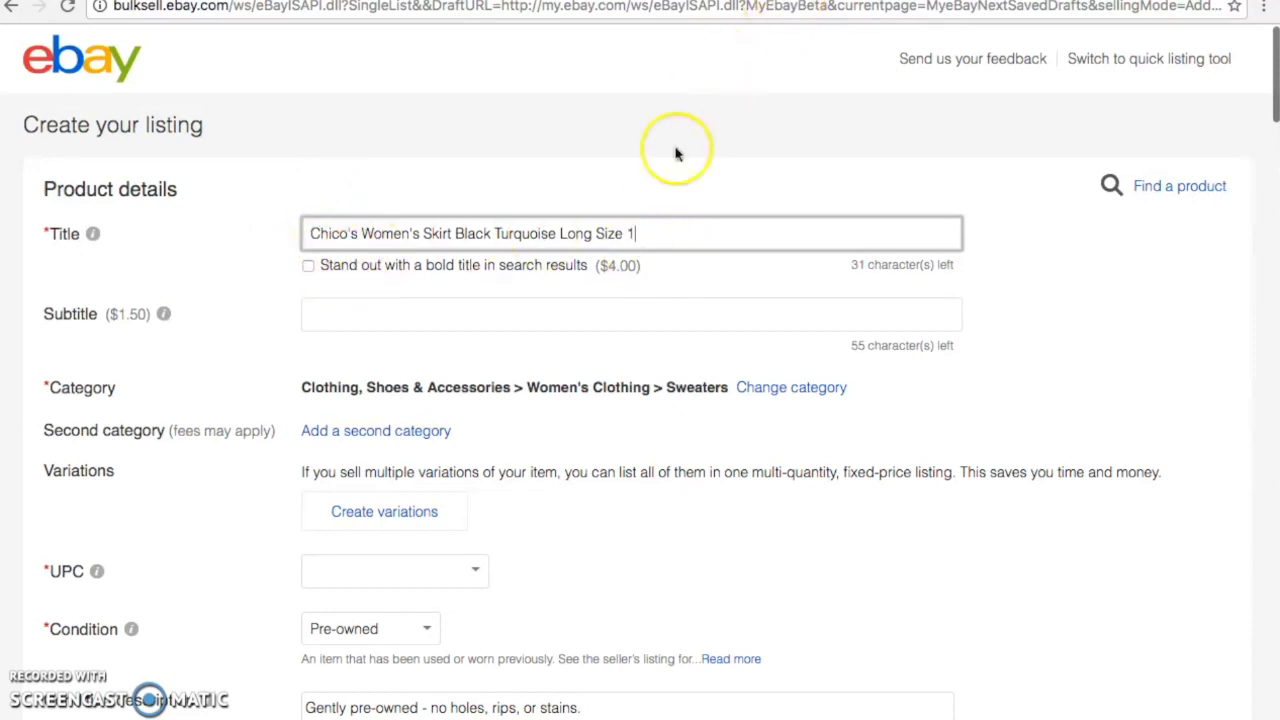
Search the web for "chicos size chart" in a new tab
left_click(635, 238)
double_click(635, 238)
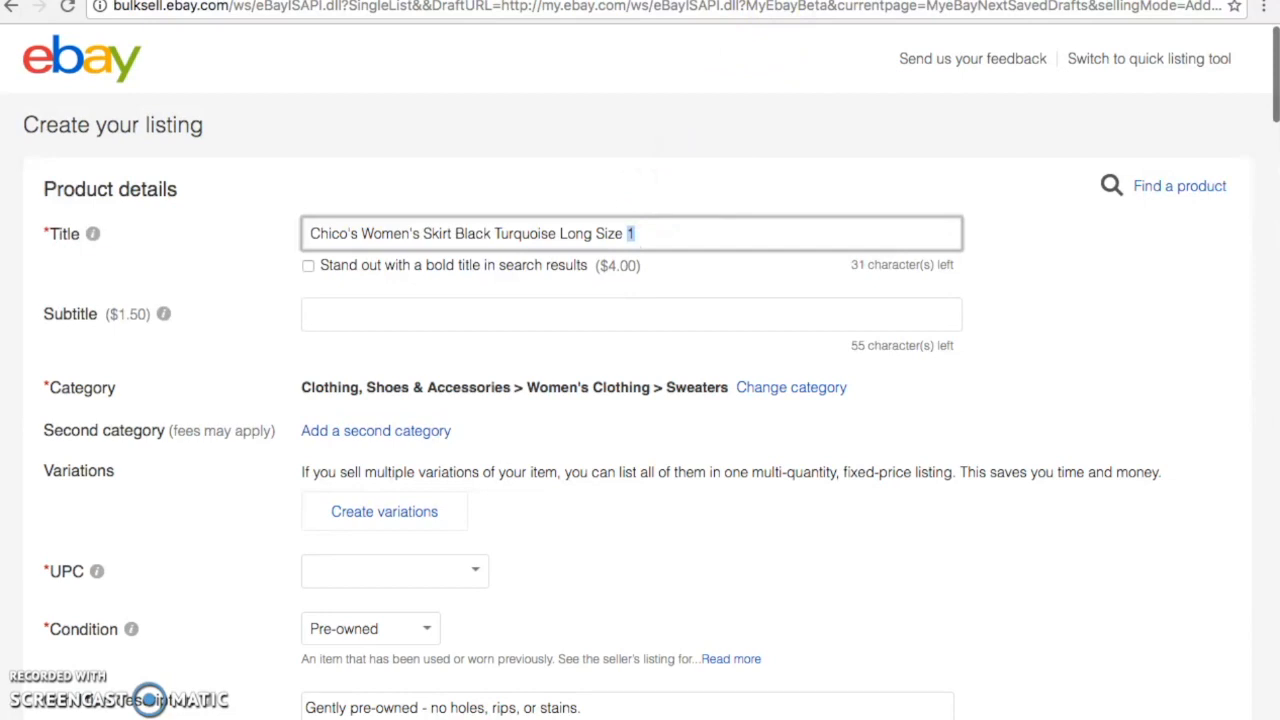
key("ctrl+t")
type("chr")
key("BackSpace")
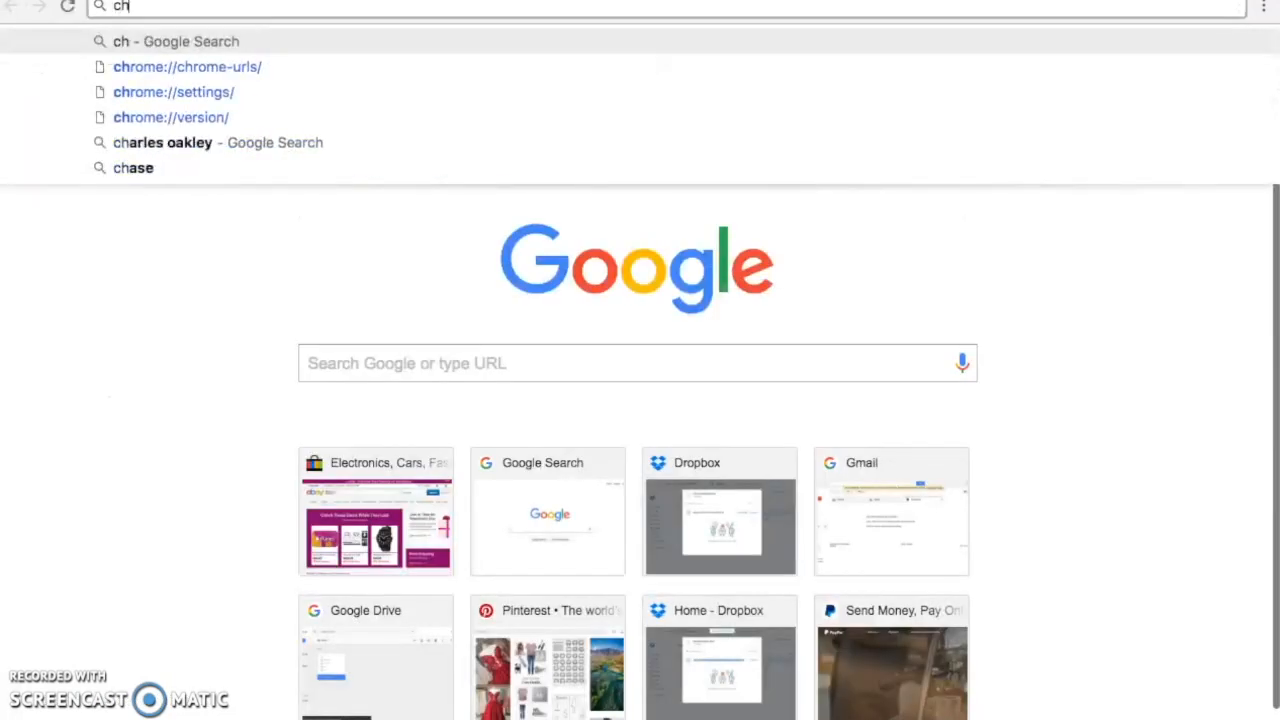
type("icos")
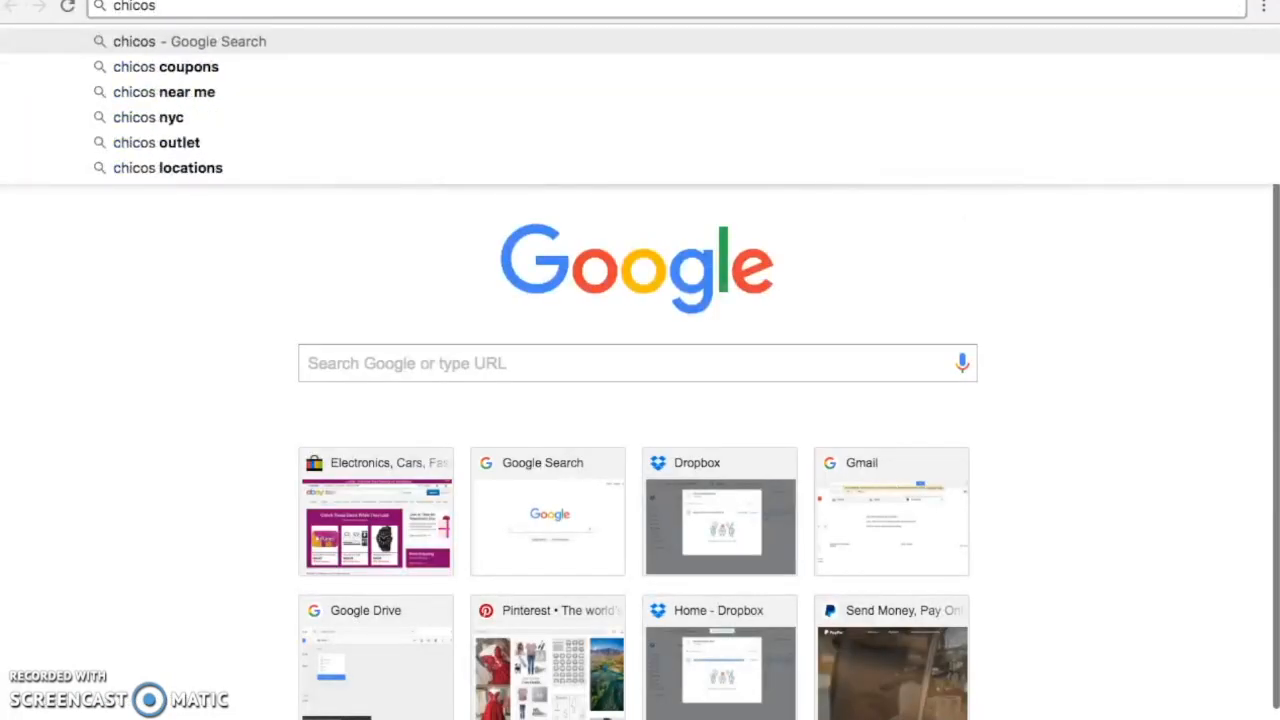
type(" size")
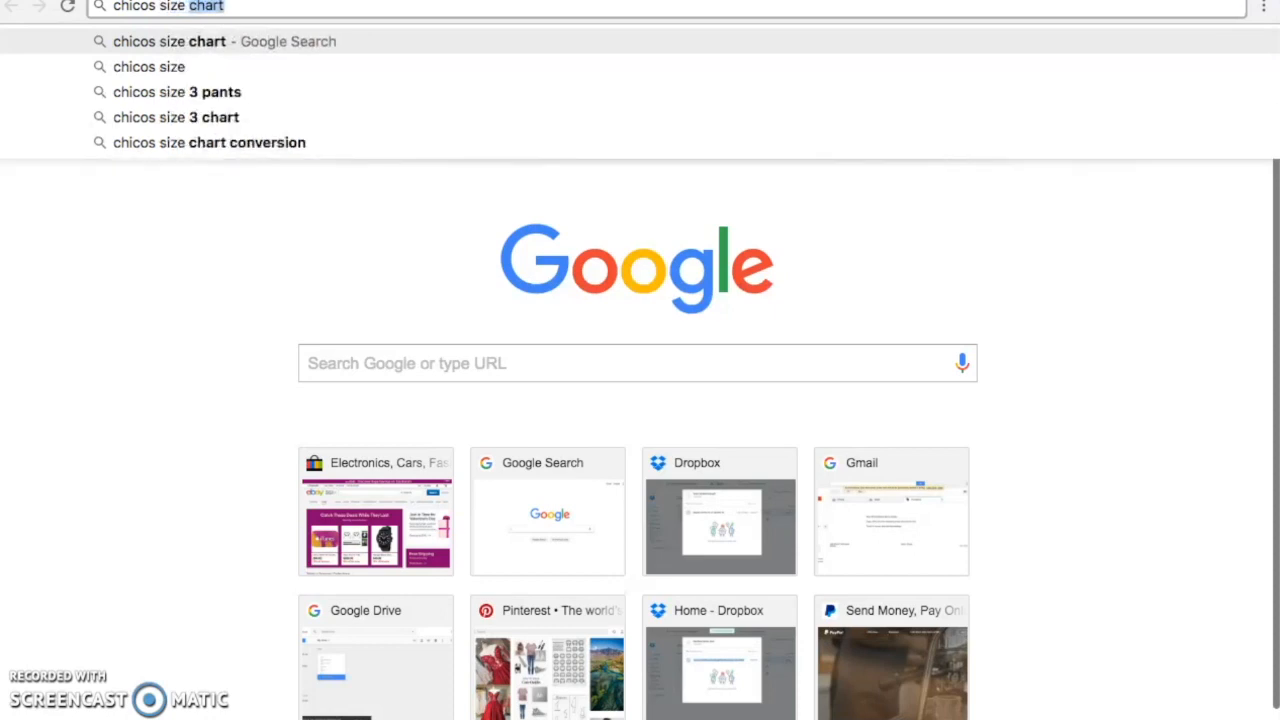
key("Return")
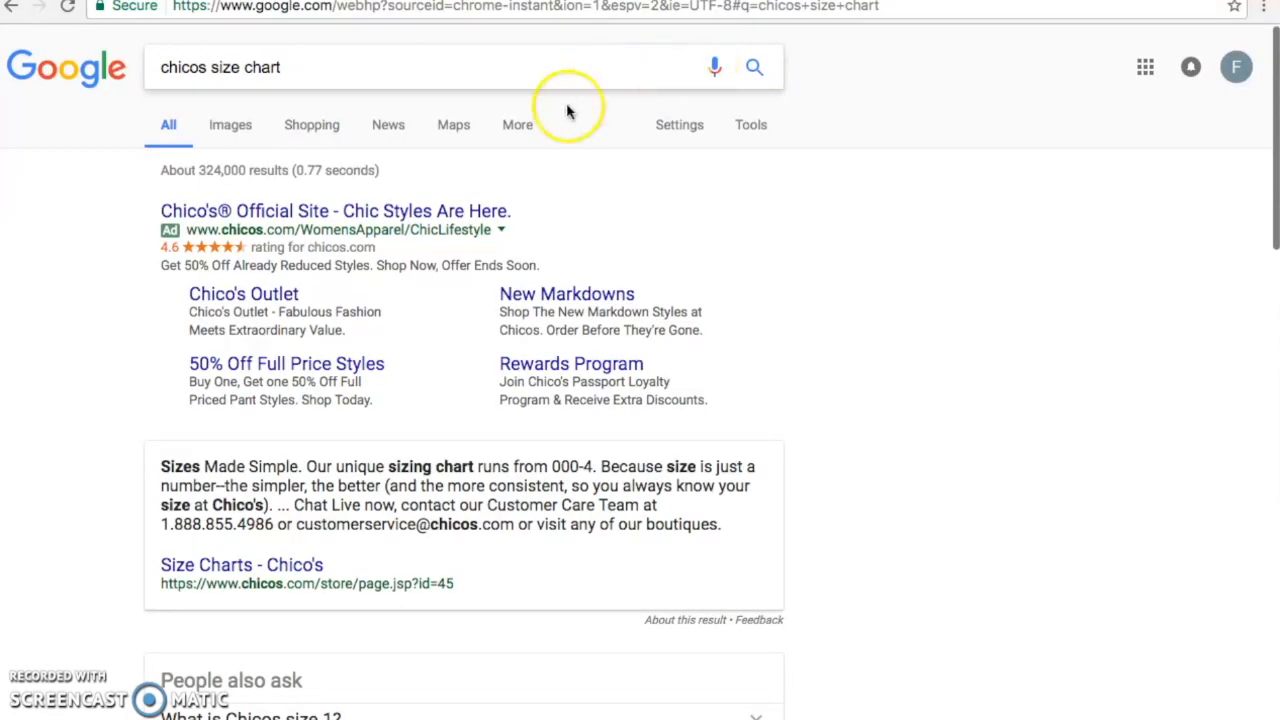
Open the Chico's Size Charts page, dismiss the email sign-up pop-up and look up size 1 in the Missy Size Chart
scroll(457, 210, "down", 4)
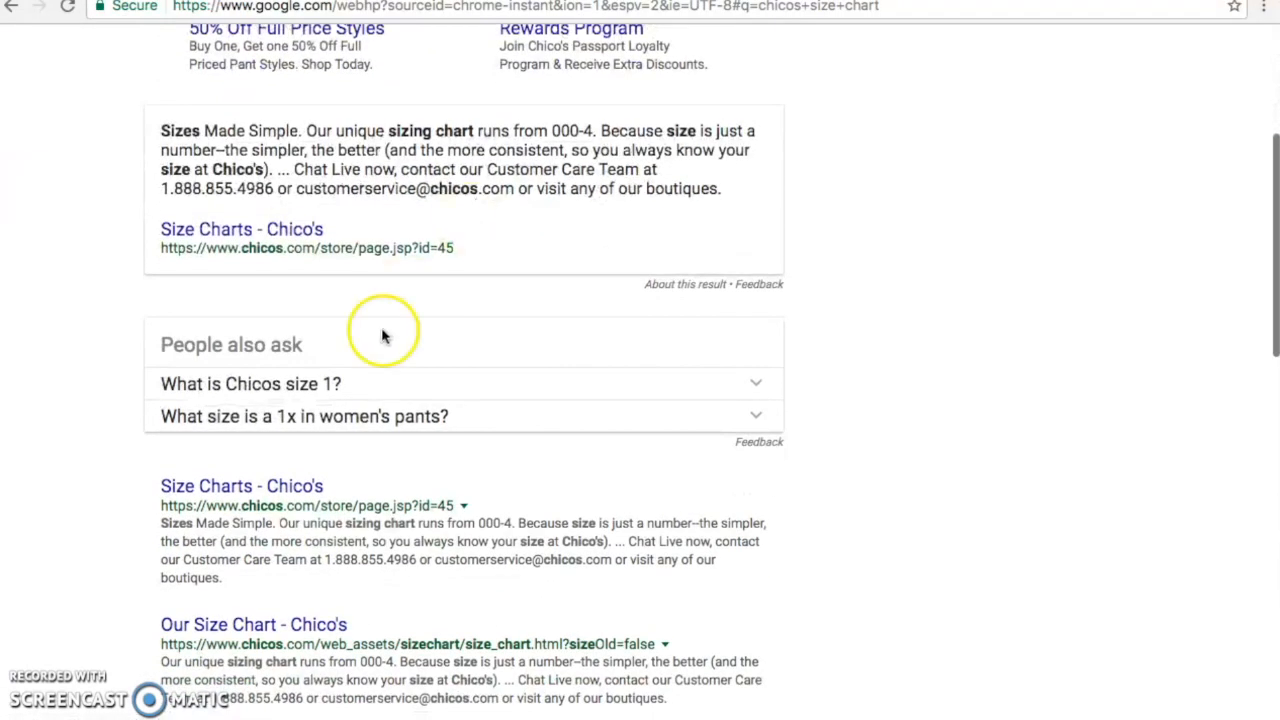
left_click(286, 486)
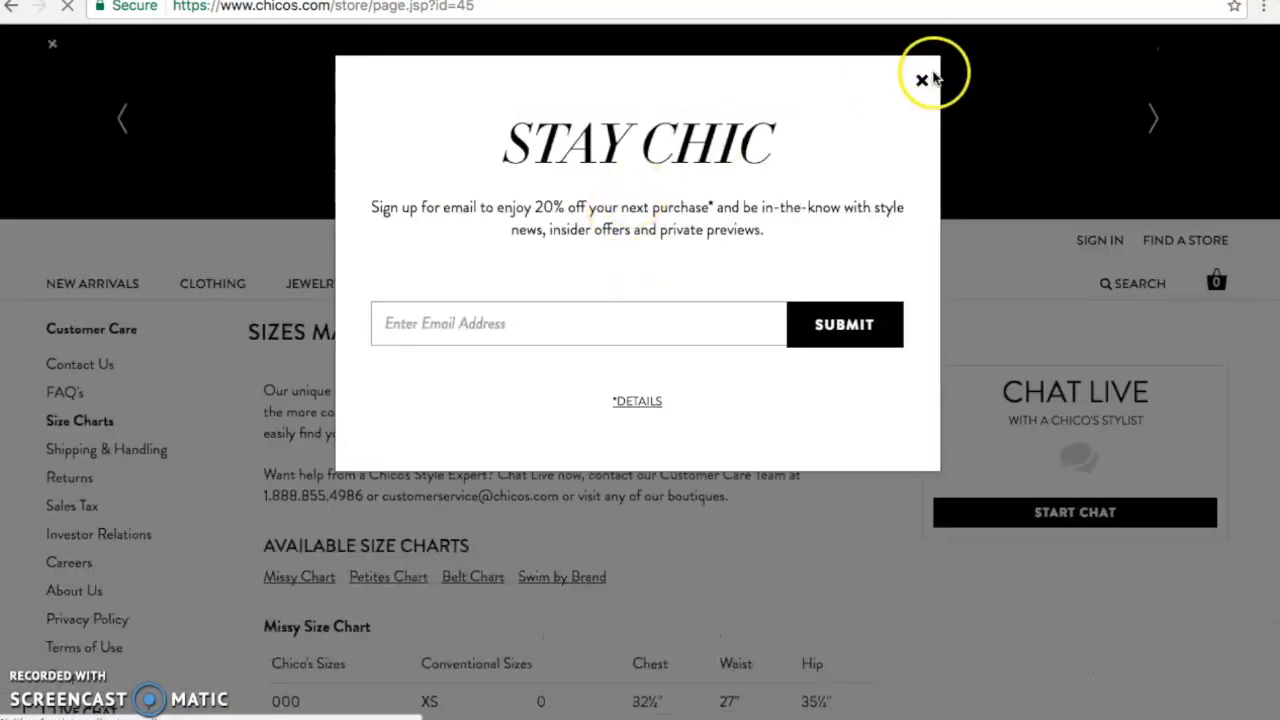
left_click(921, 78)
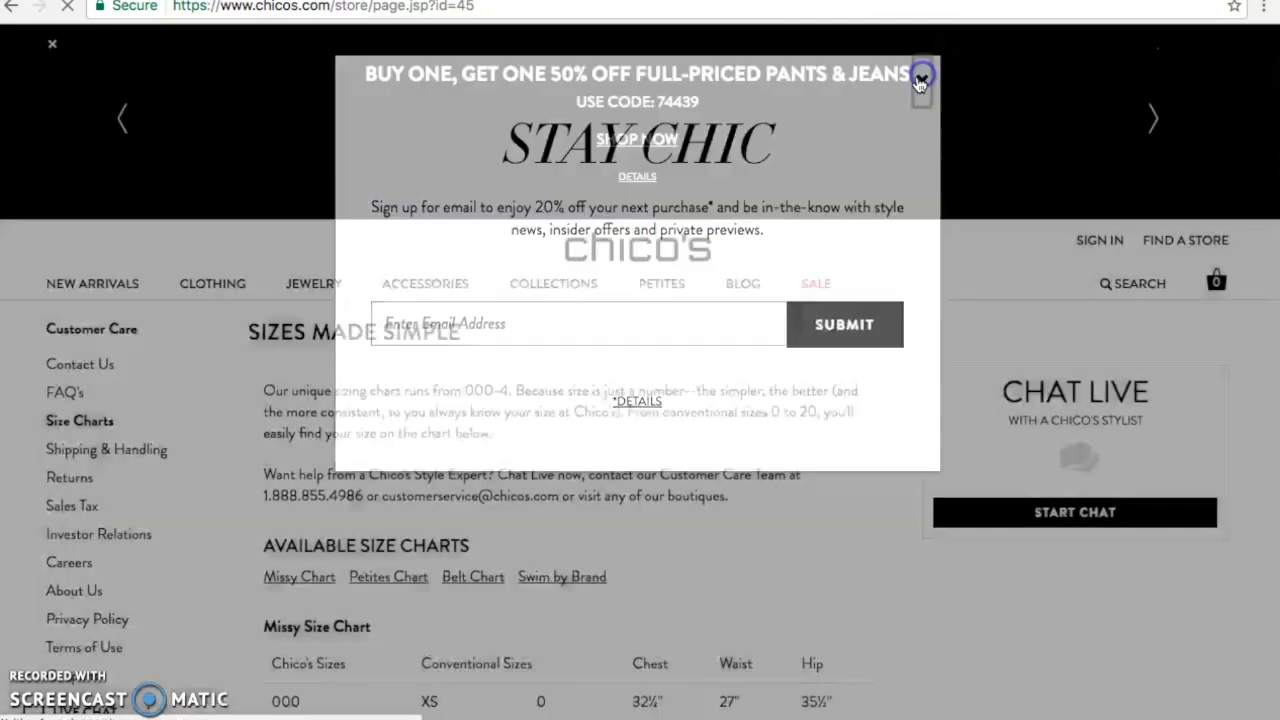
scroll(626, 423, "down", 5)
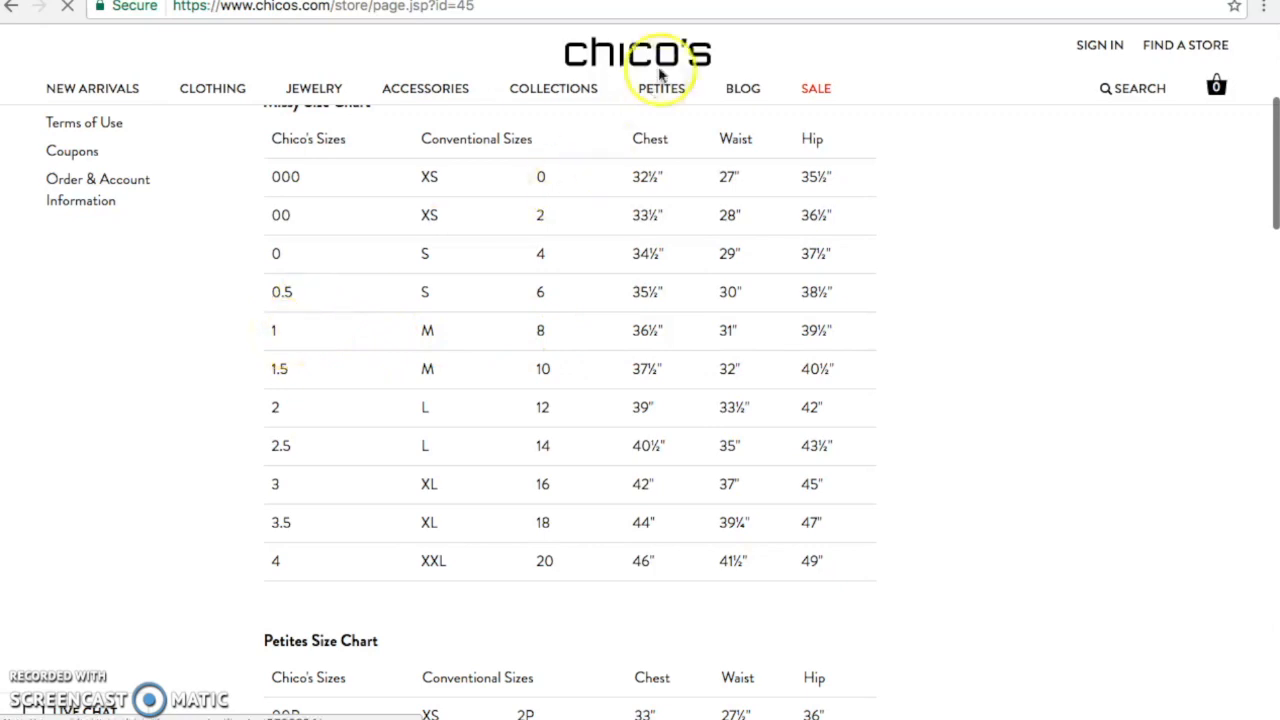
Return to the eBay listing and add "(Medium, 8)" at the end of the title after "Size 1"
left_click(680, 0)
left_click(680, 233)
type("(Medium, 8")
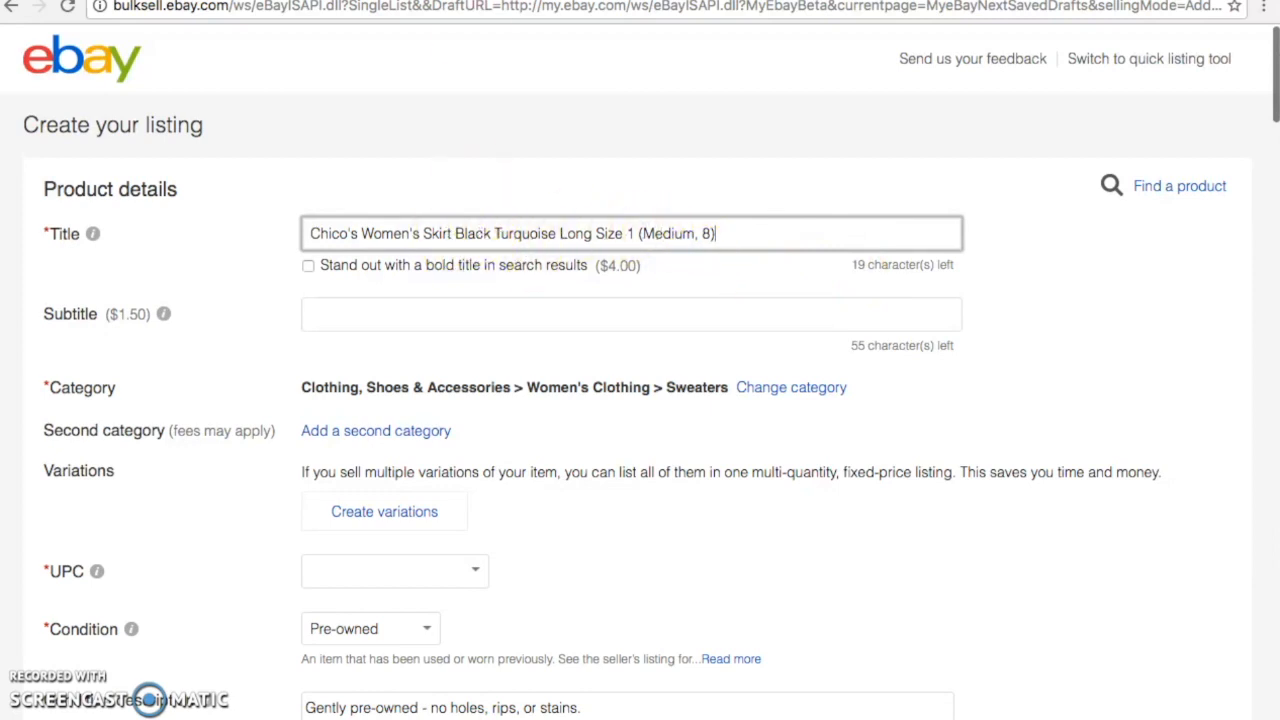
Switch to Title Builder and run a keyword search for "long skirt"
left_click(456, 1)
scroll(387, 294, "up", 3)
scroll(387, 294, "up", 6)
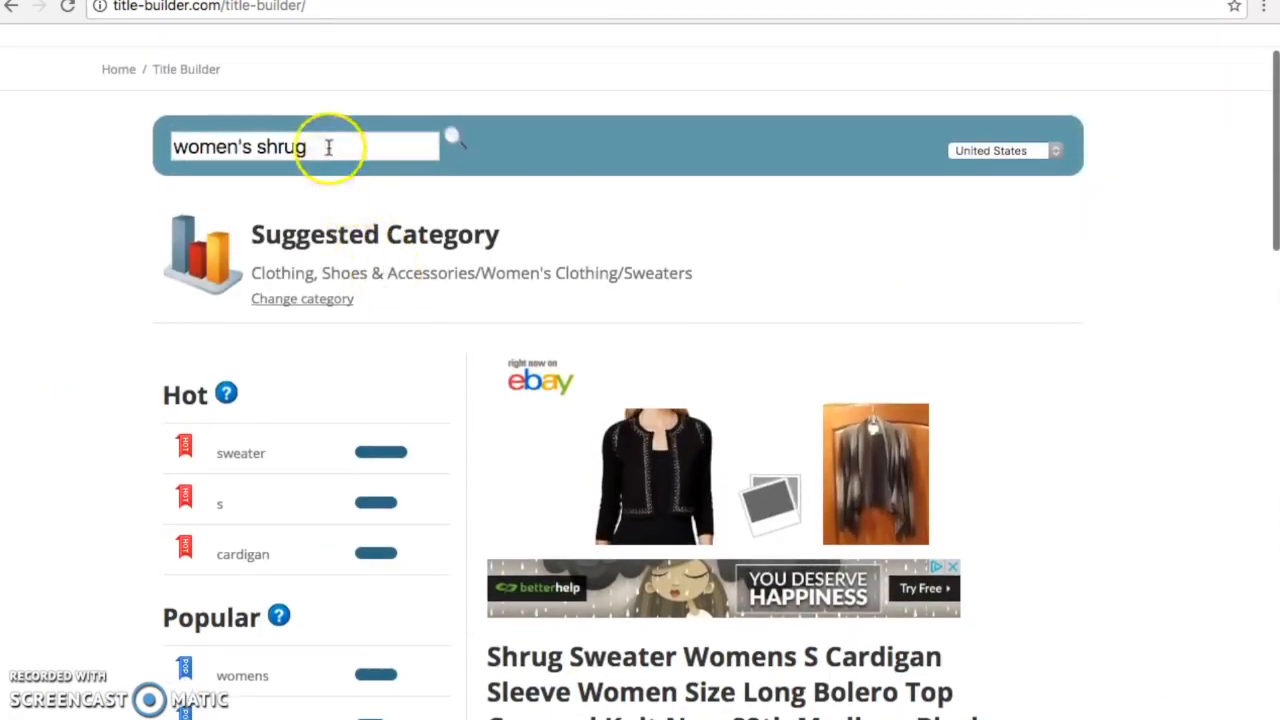
left_click_drag(328, 147, 157, 125)
type("long skirt")
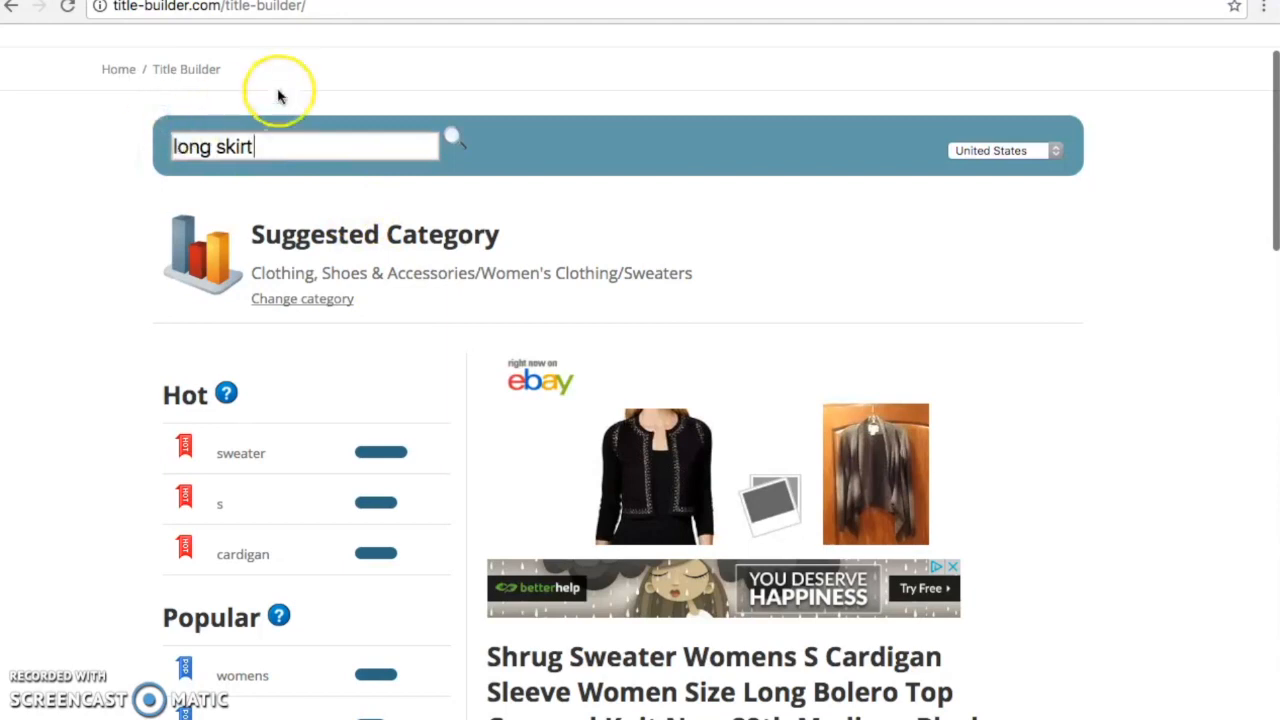
left_click(455, 138)
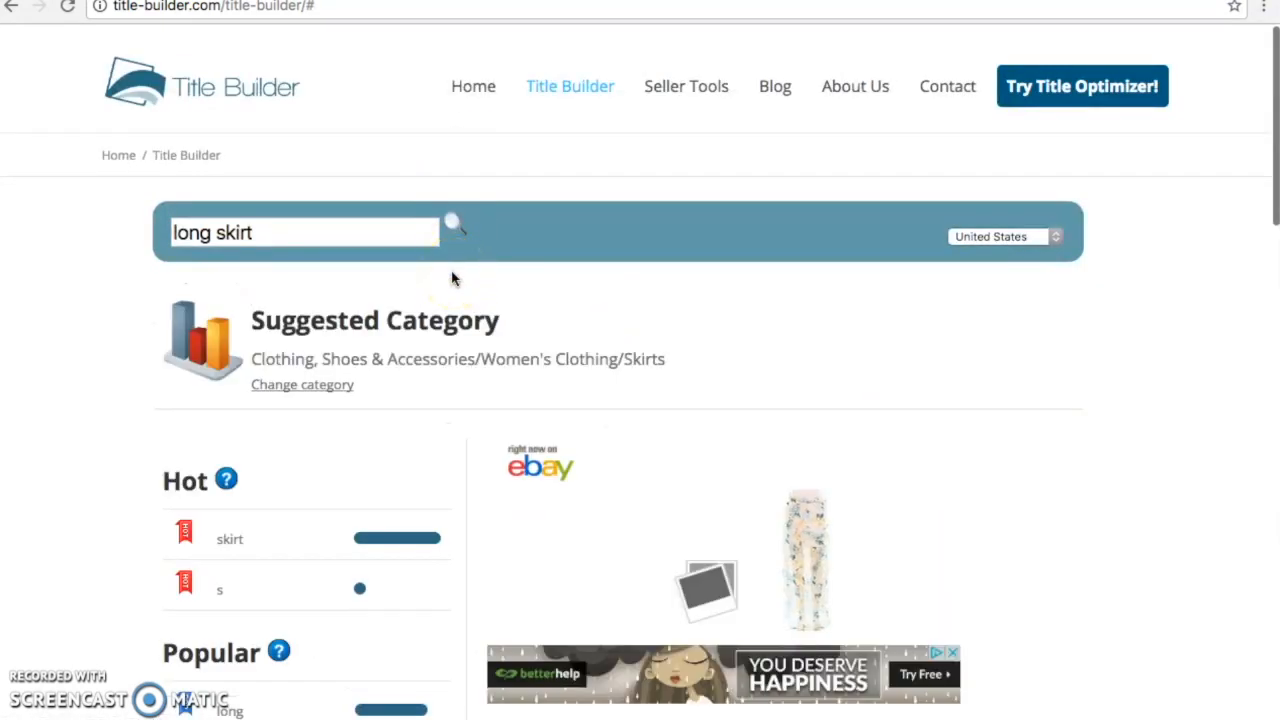
Review the hot, popular and searched keywords for long skirts, and insert "Maxi" after "Long" in the eBay listing title
scroll(452, 279, "down", 5)
scroll(452, 279, "down", 1)
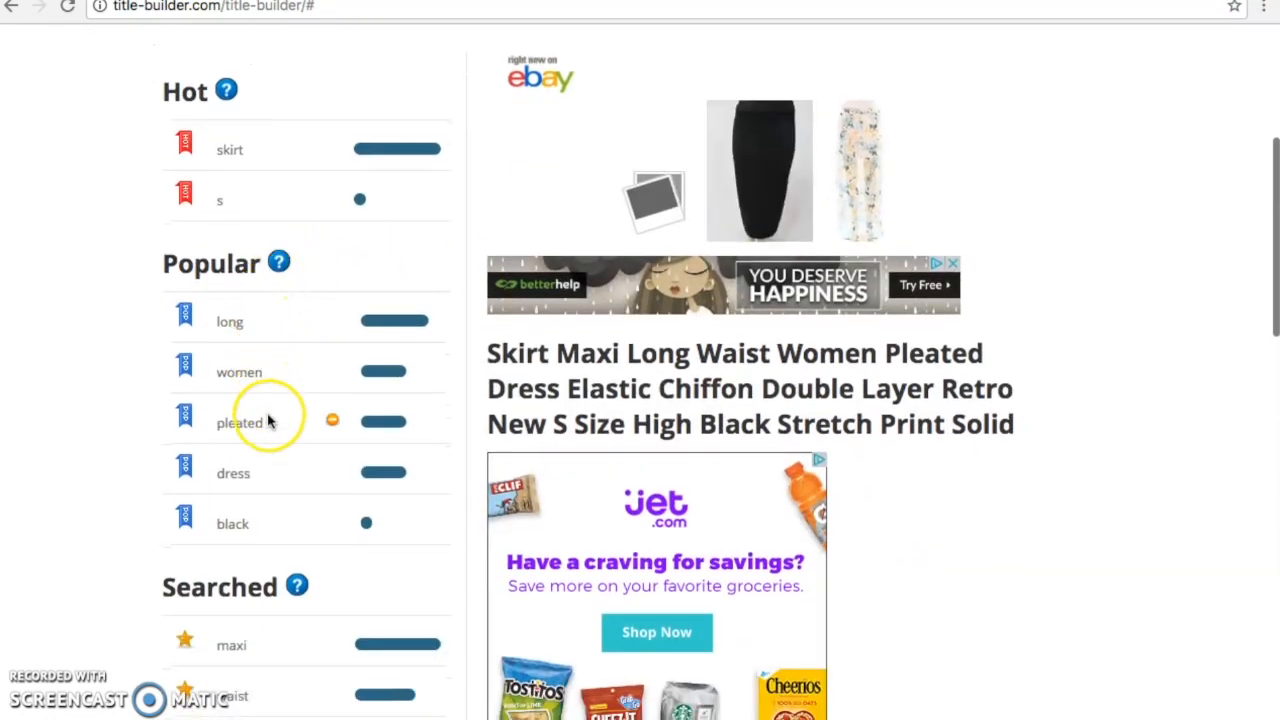
scroll(270, 480, "down", 3)
mouse_move(229, 446)
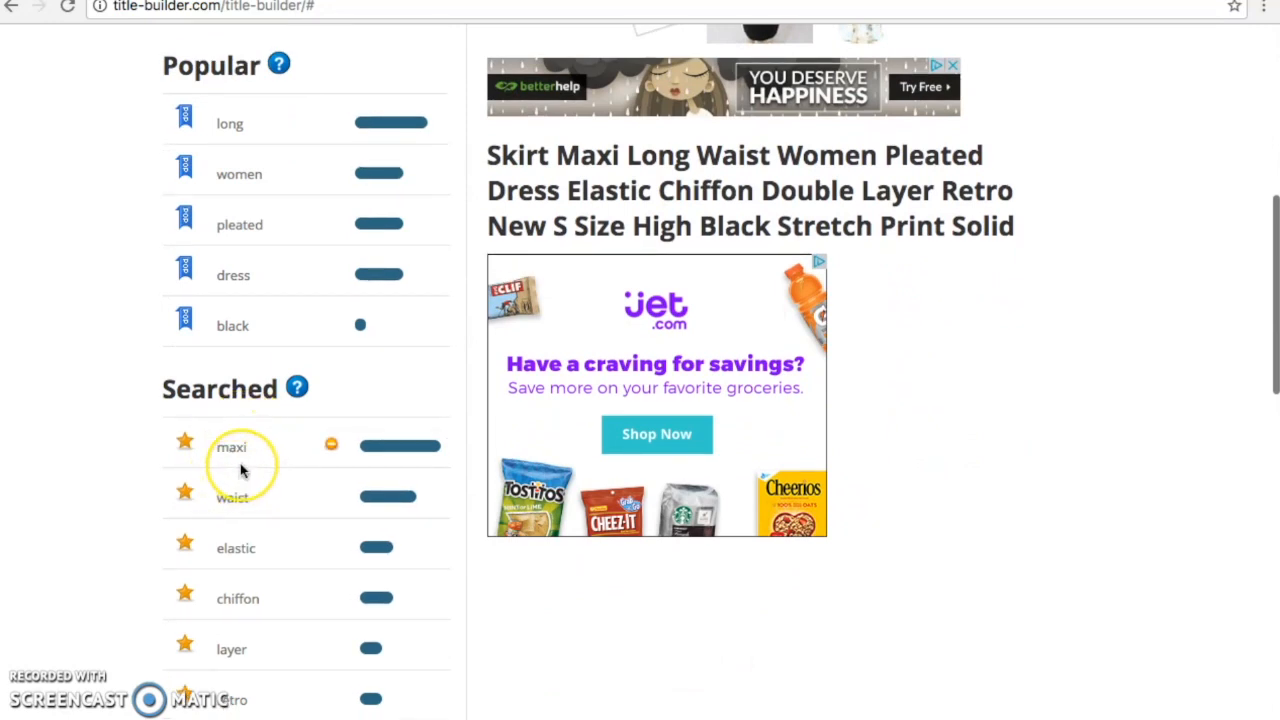
scroll(240, 470, "down", 1)
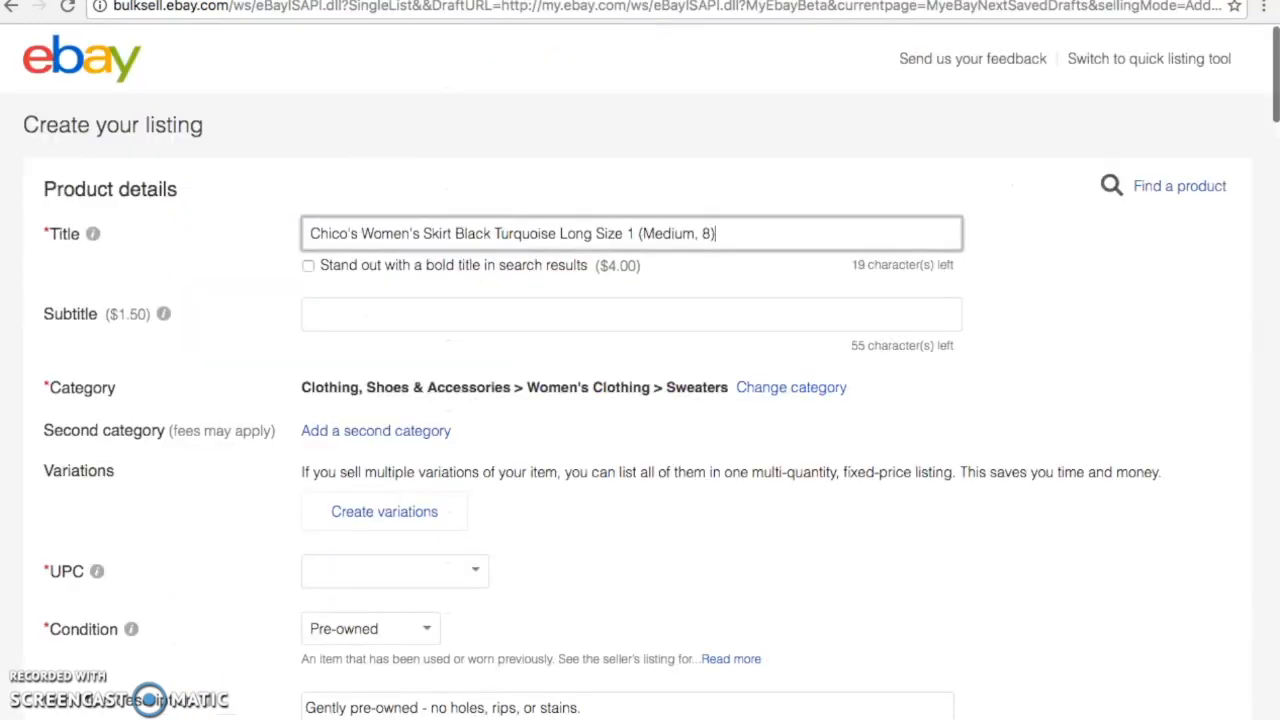
left_click(591, 233)
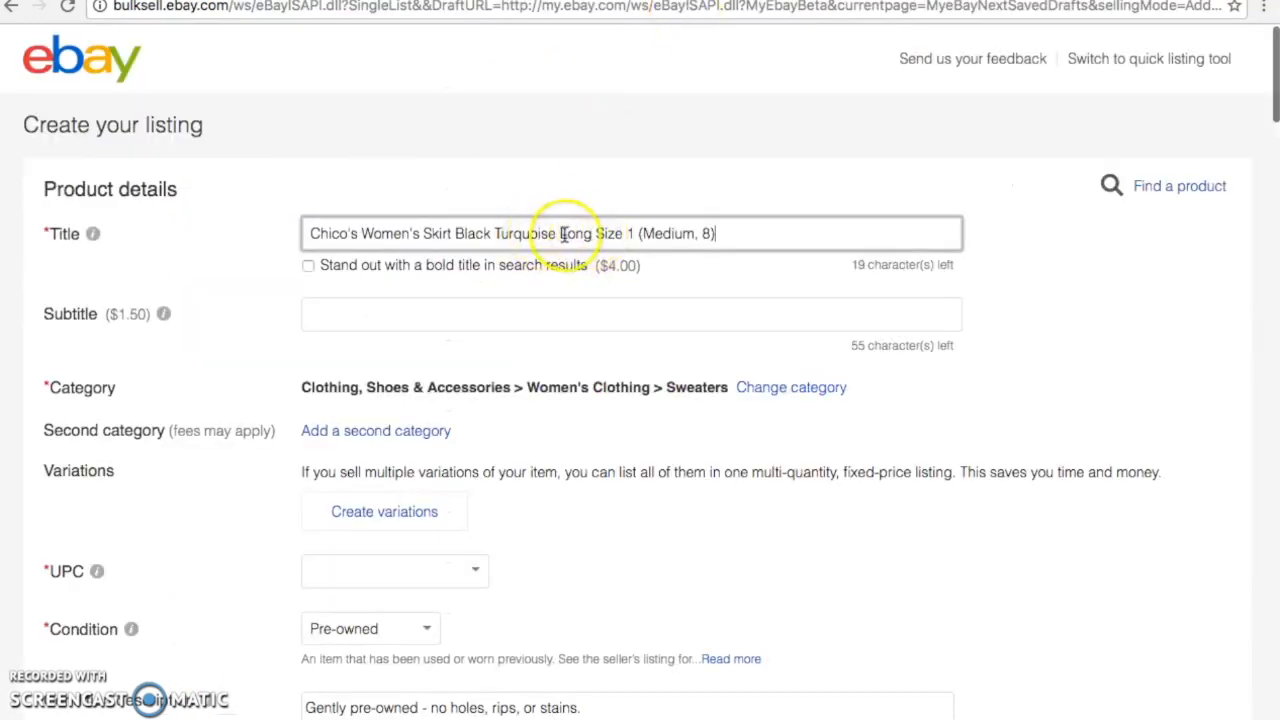
type("Maxi")
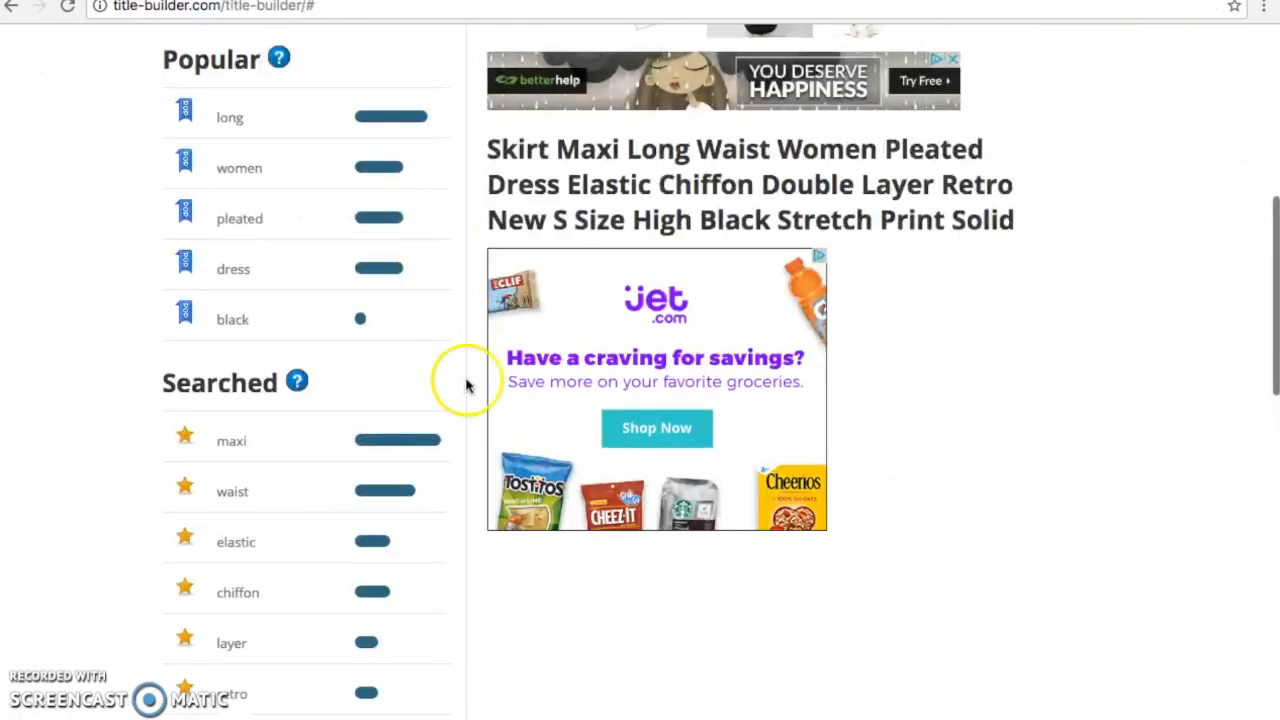
Check the remaining searched keywords in Title Builder, and insert "Elastic Waist" after "Maxi" in the eBay listing title
scroll(466, 383, "down", 3)
scroll(454, 401, "down", 2)
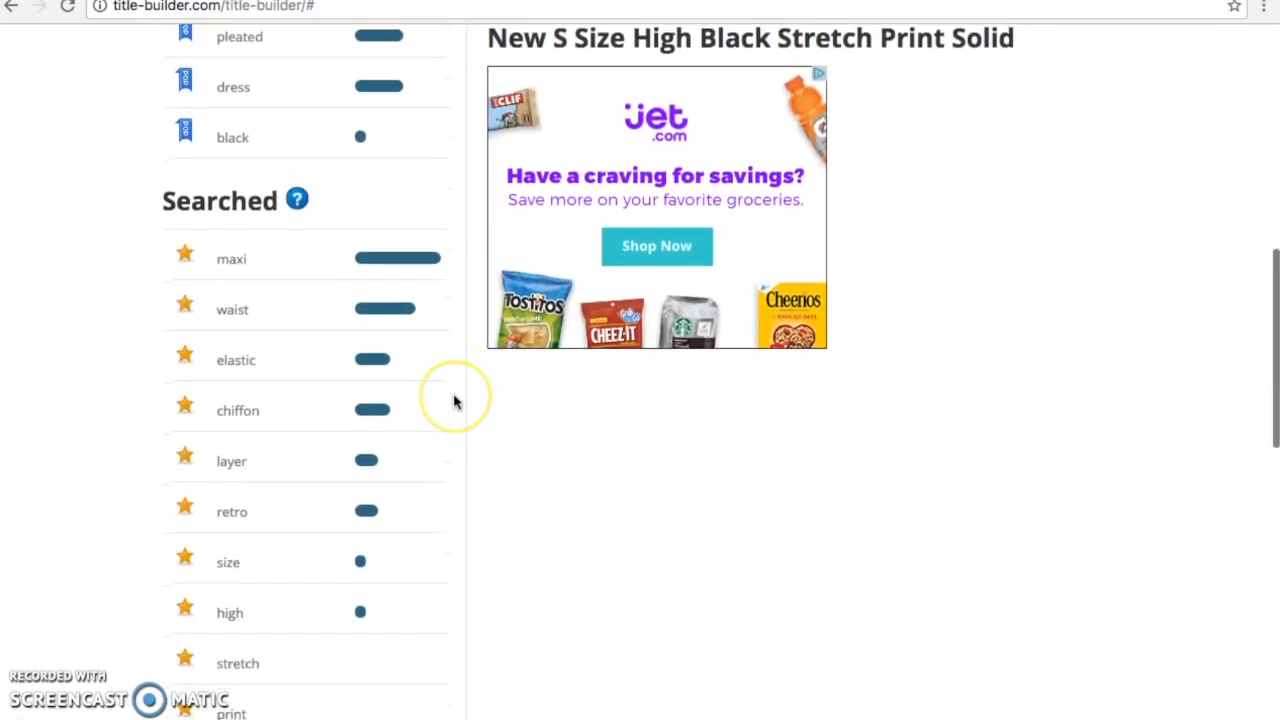
mouse_move(254, 306)
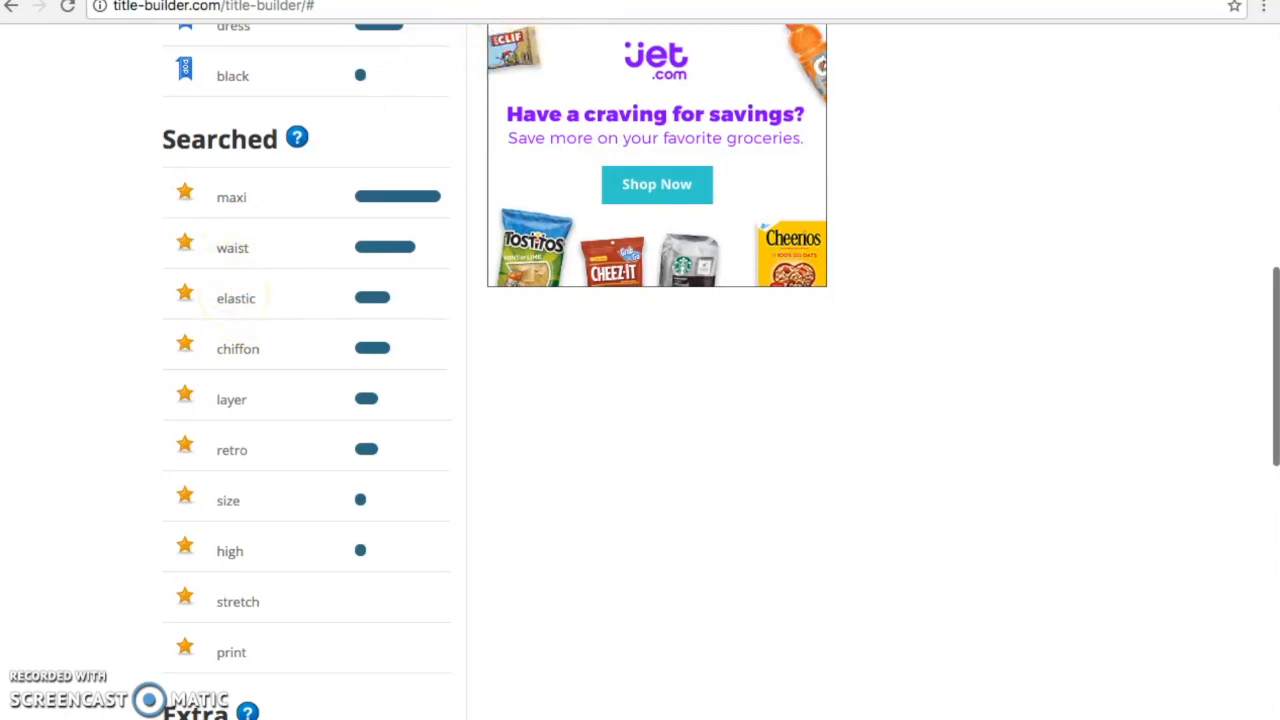
left_click(592, 0)
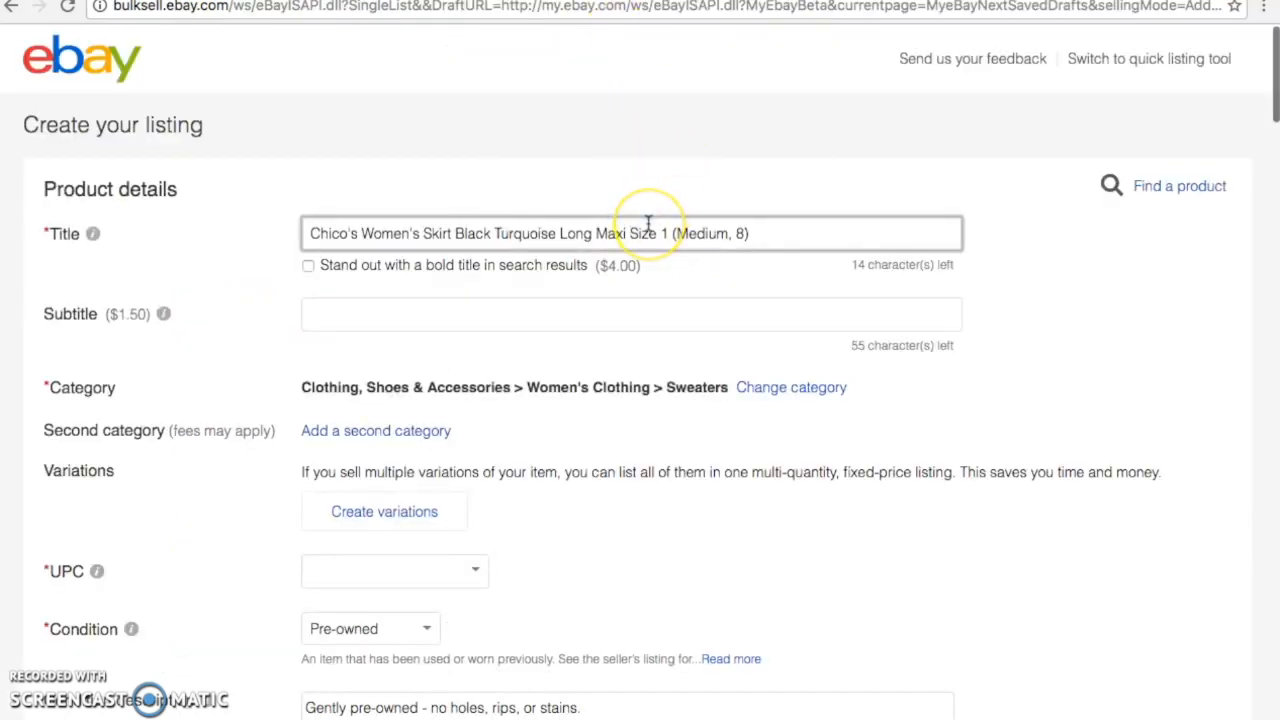
type("Elastic Waist")
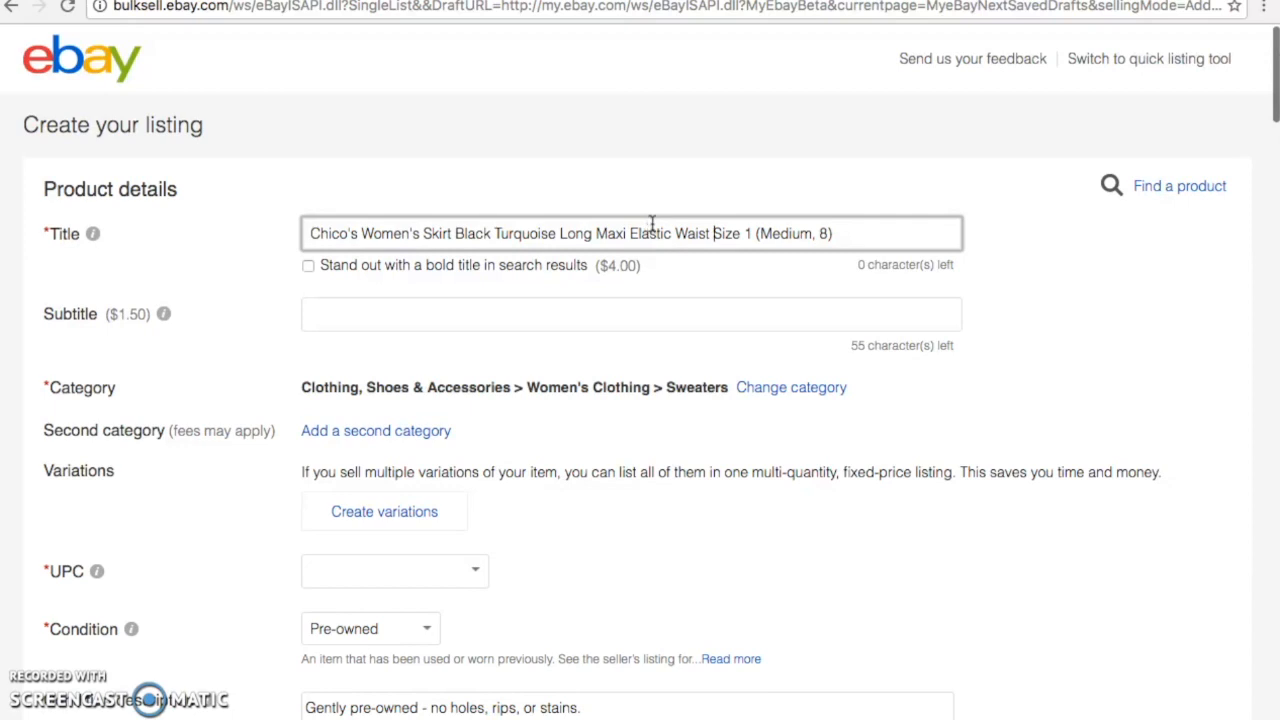
Recheck the searched keywords in Title Builder, and remove "Long" before "Maxi" from the eBay listing title
left_click(500, 1)
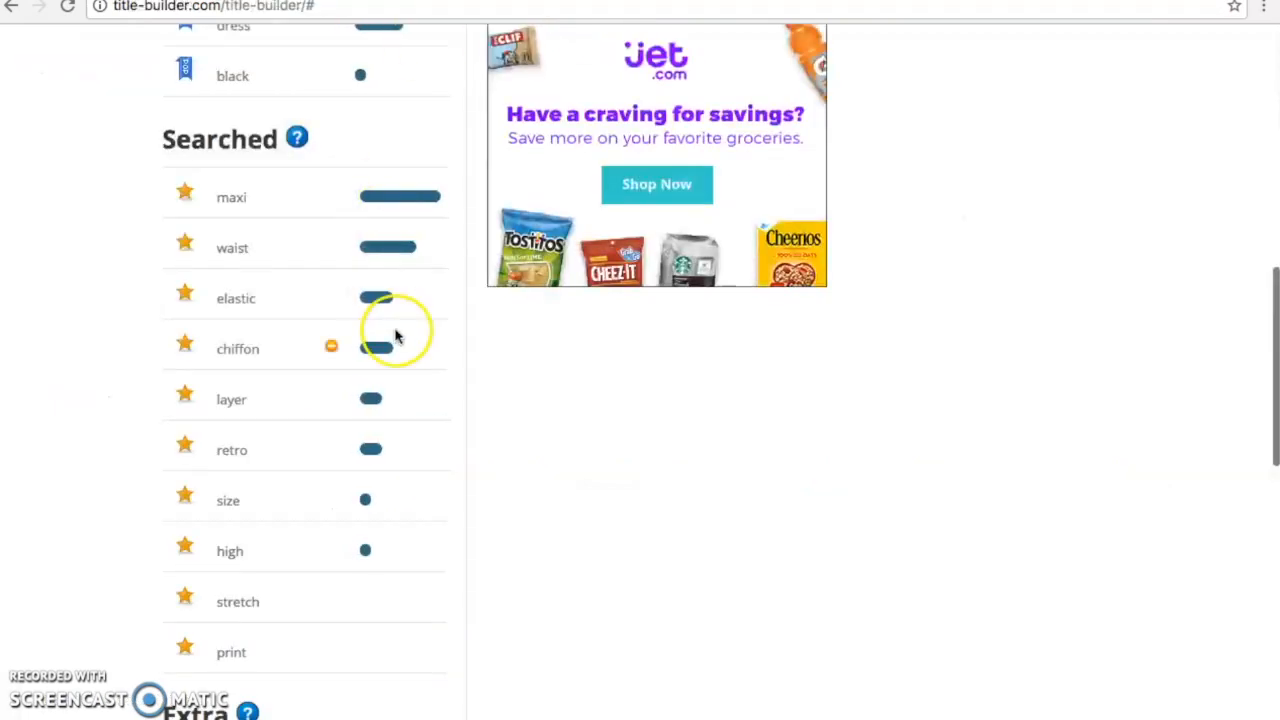
mouse_move(240, 590)
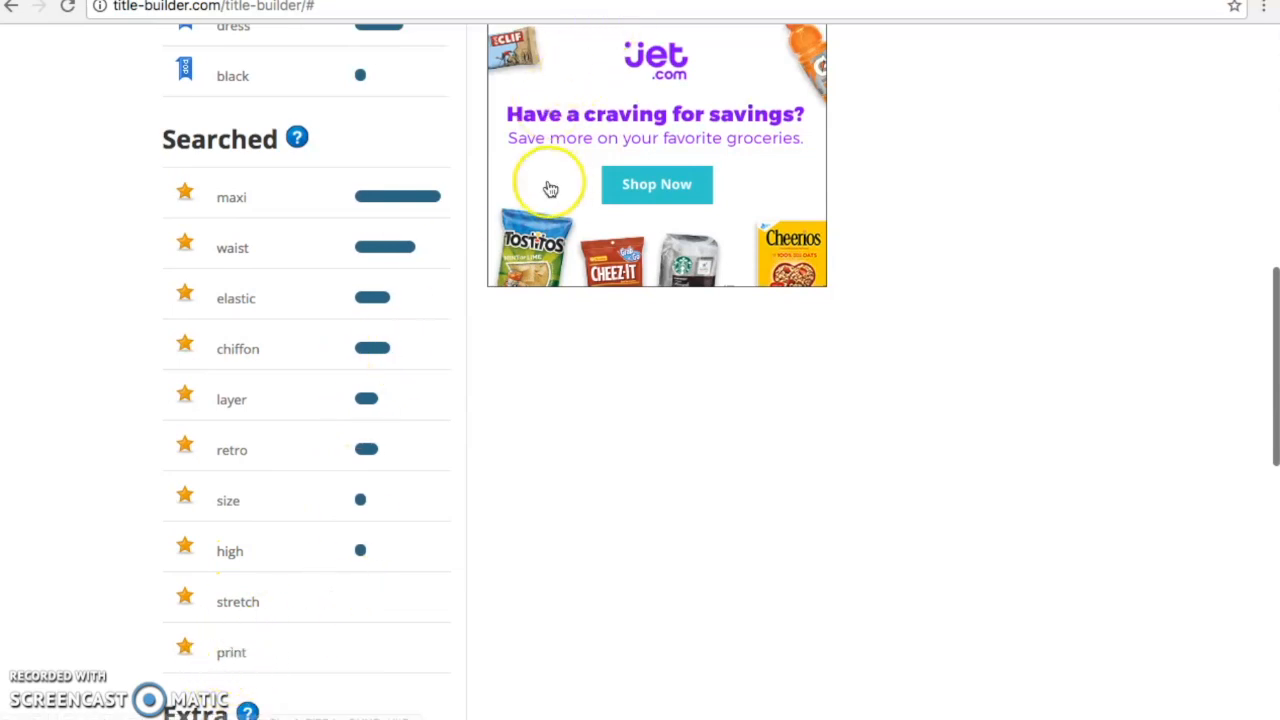
left_click(596, 1)
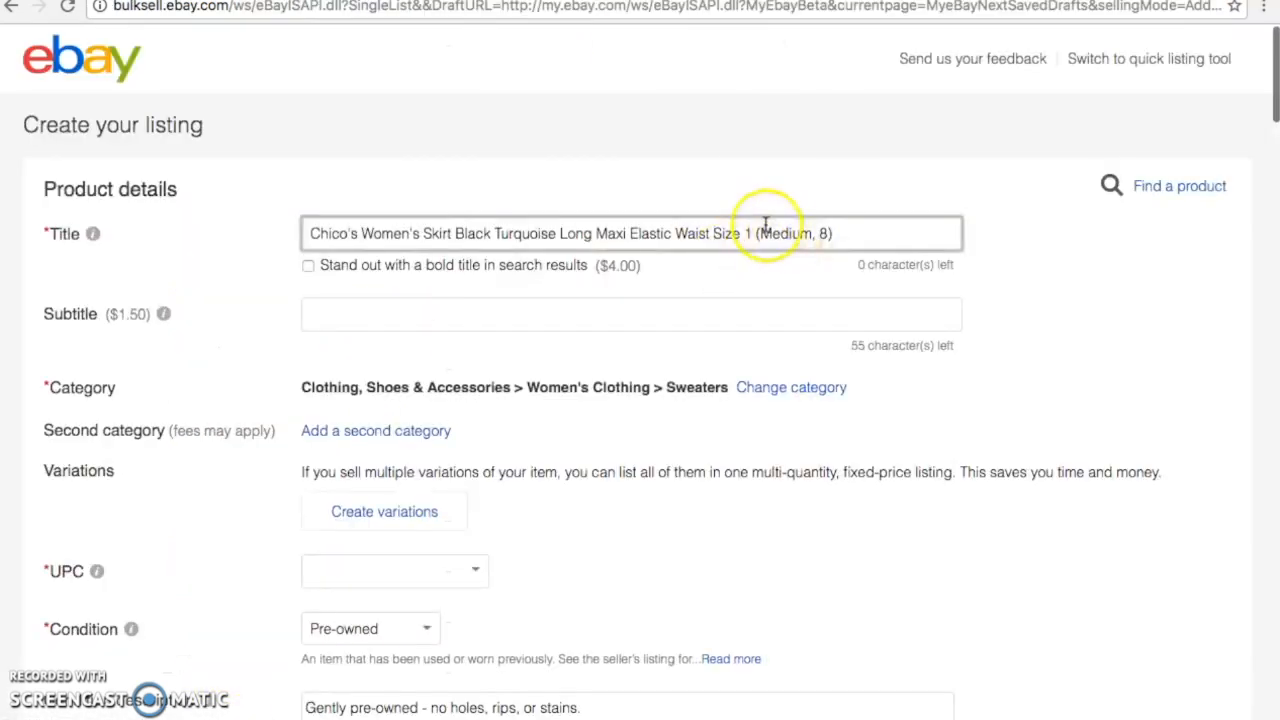
left_click(597, 233)
key("BackSpace")
key("BackSpace")
key("BackSpace")
key("BackSpace")
key("BackSpace")
Reduce "(Medium, 8)" to "Medium" without parentheses, and insert "Print" between "Waist" and "Size" in the title
left_click(788, 234)
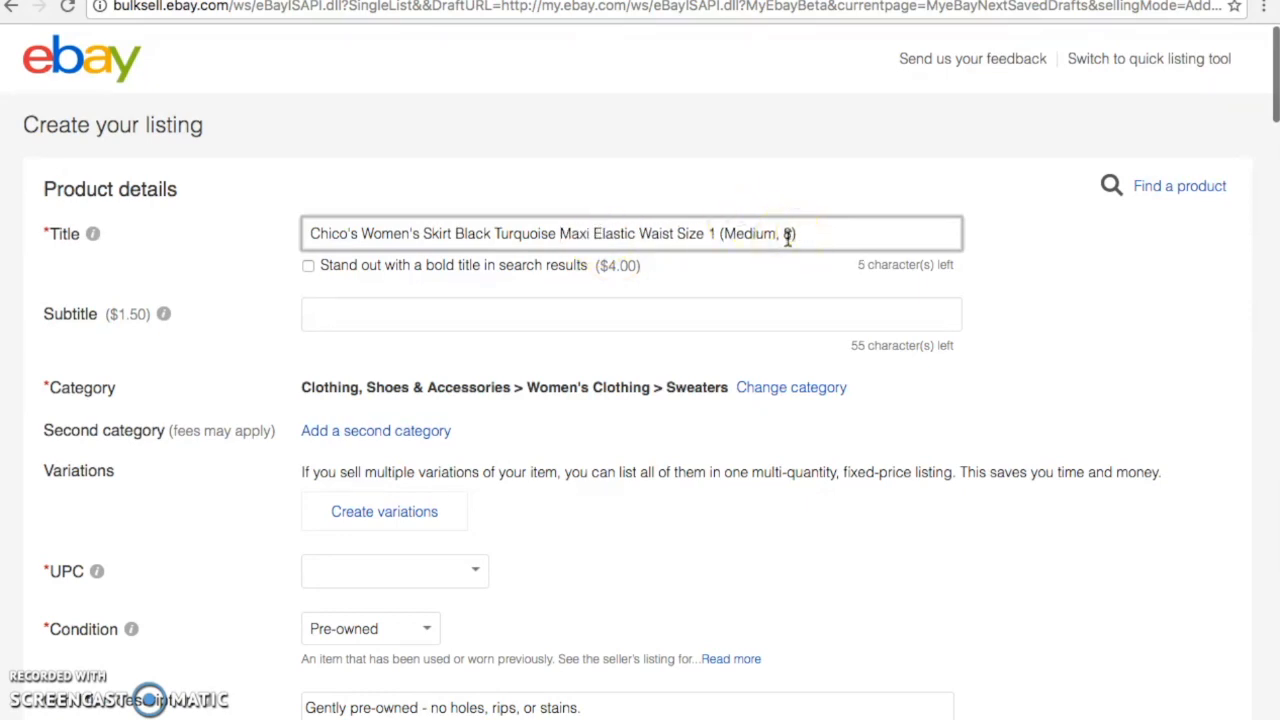
left_click(800, 237)
key("BackSpace")
key("BackSpace")
key("BackSpace")
key("BackSpace")
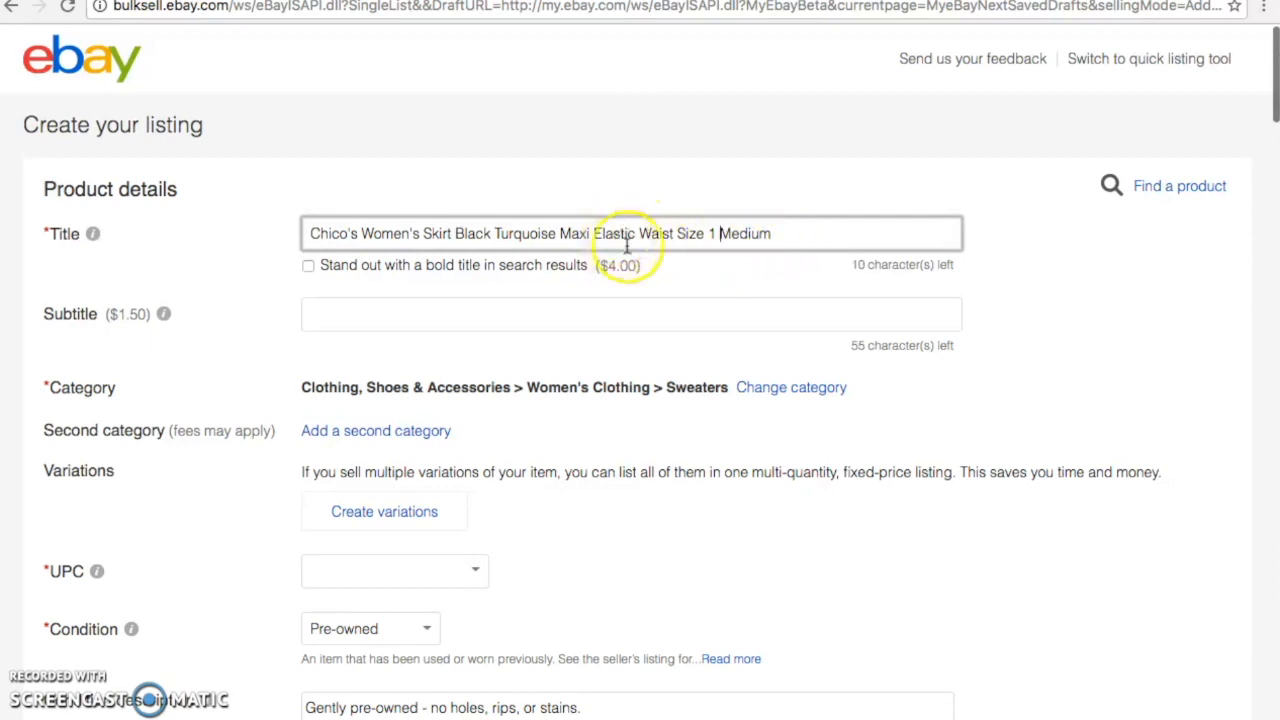
left_click(677, 235)
type("Print")
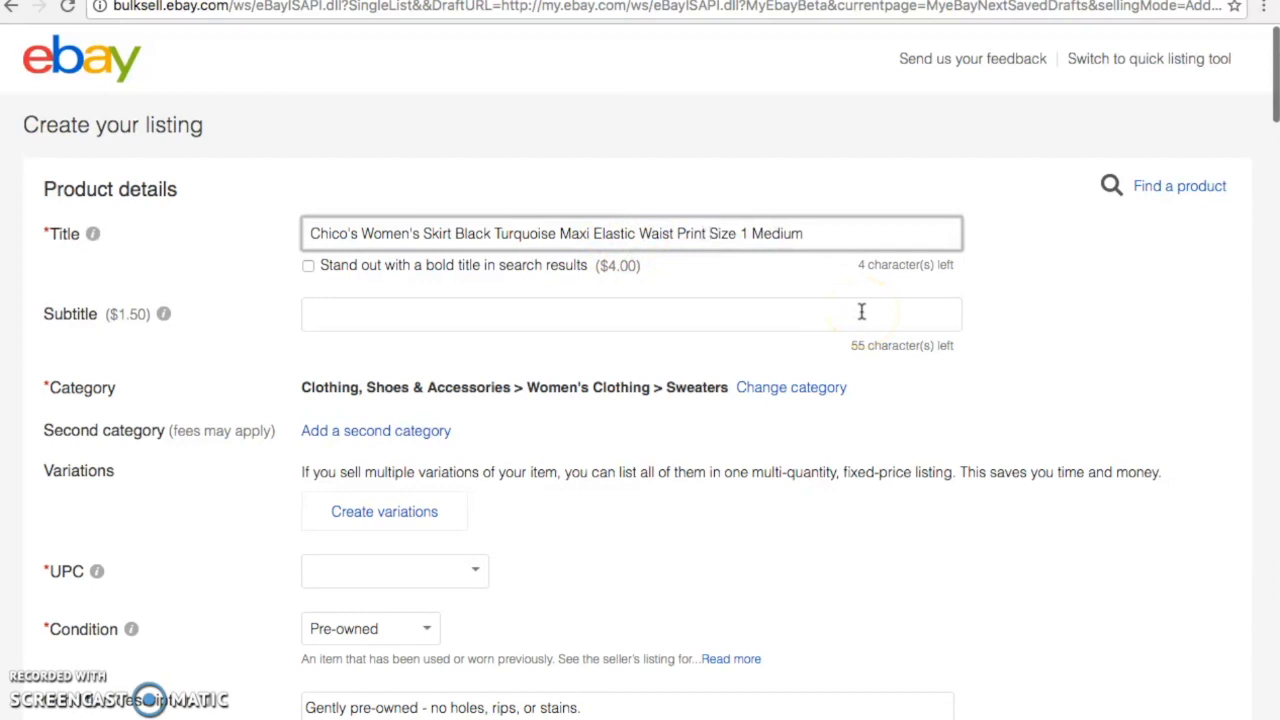
Insert a hyphen after "Skirt" and another before "Size" in the Chico's listing title
left_click(456, 233)
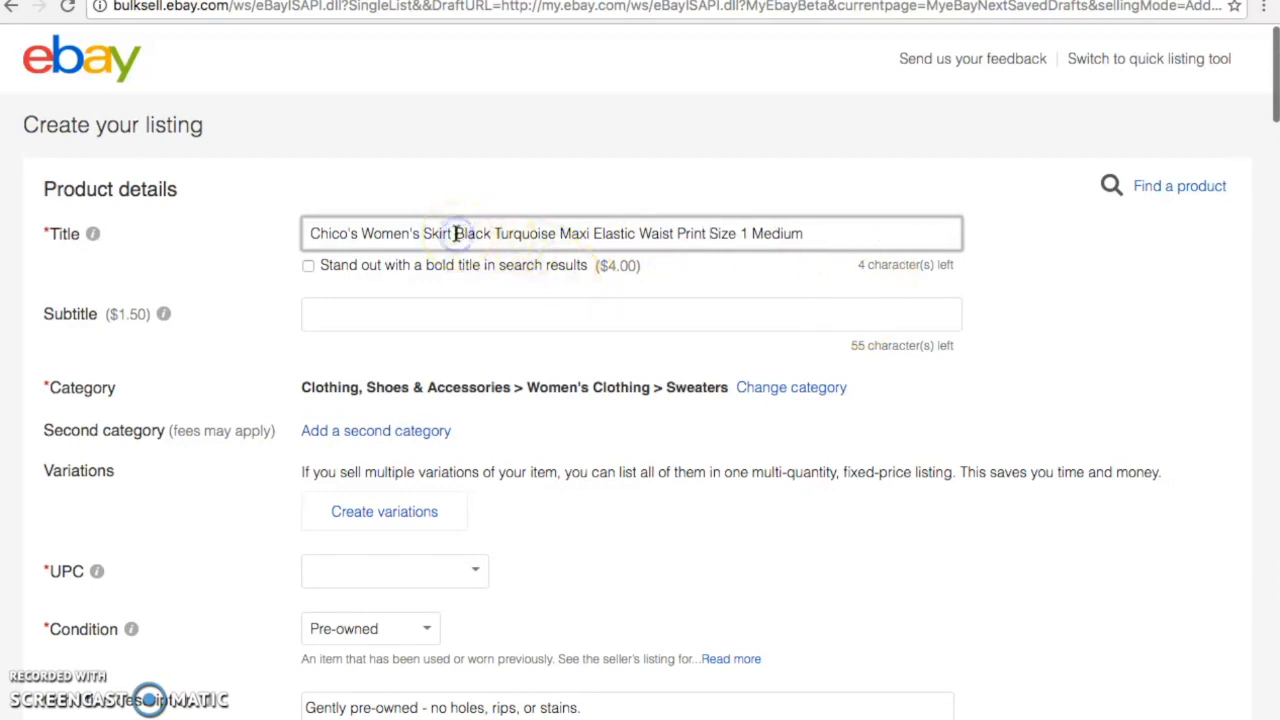
type("-")
left_click(722, 235)
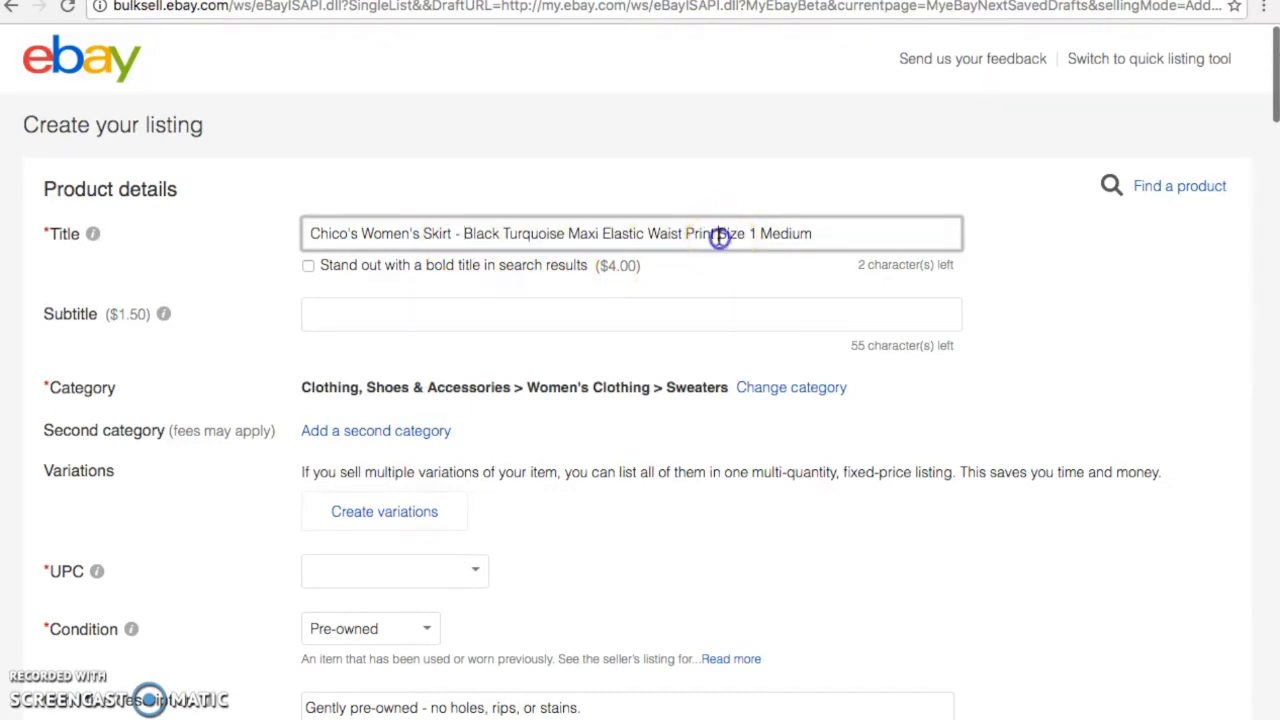
type("-")
left_click(728, 346)
left_click(865, 284)
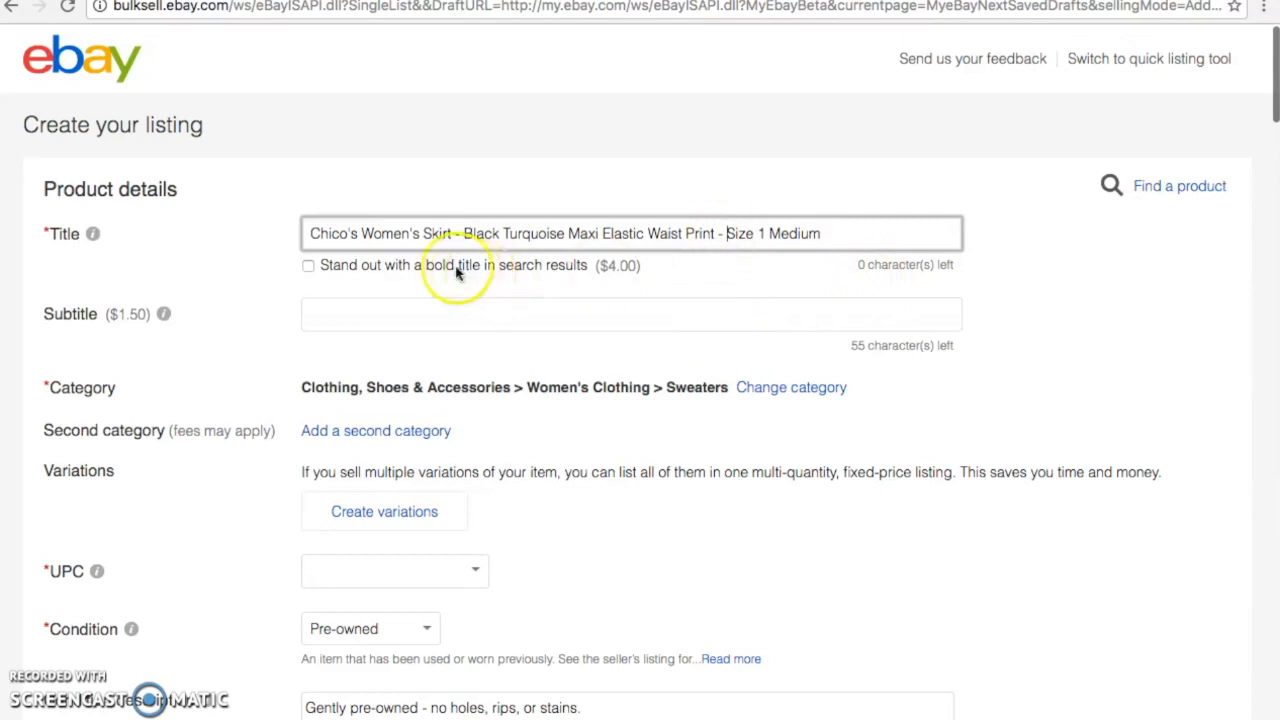
Move "Maxi" from after "Turquoise" to directly before "Skirt" in the listing title
left_click(598, 235)
double_click(571, 234)
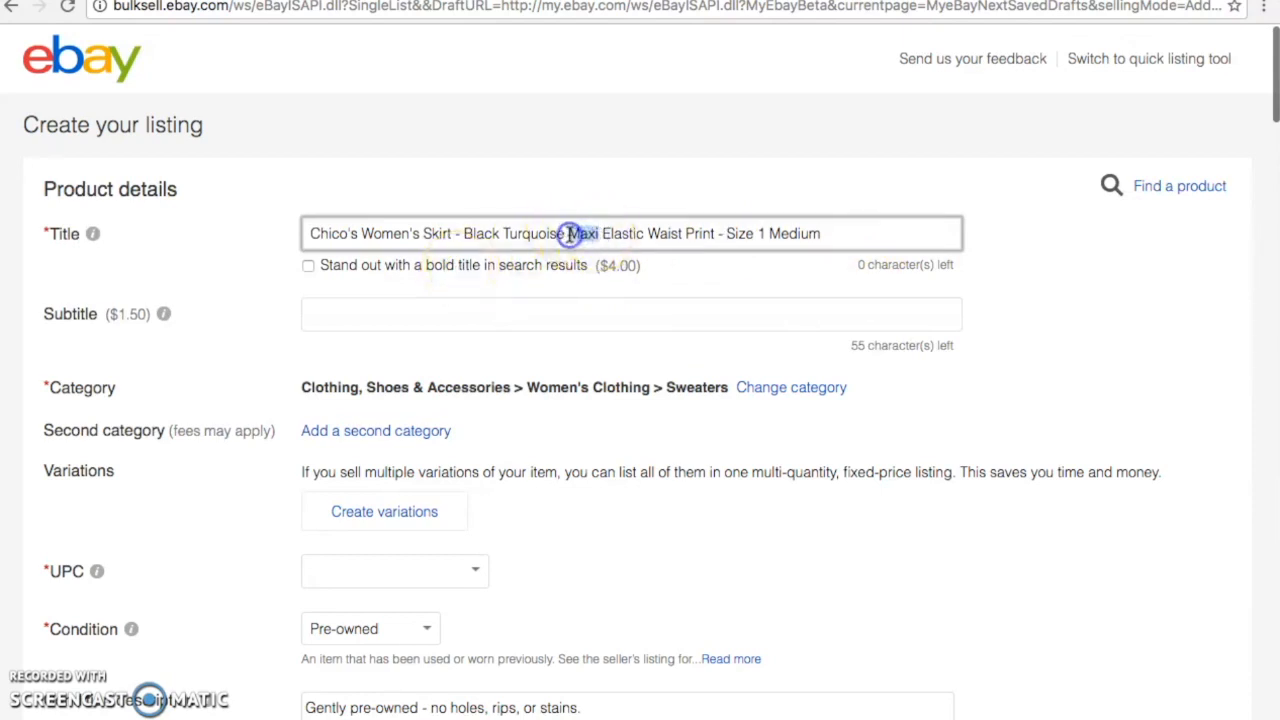
key("BackSpace")
left_click(423, 234)
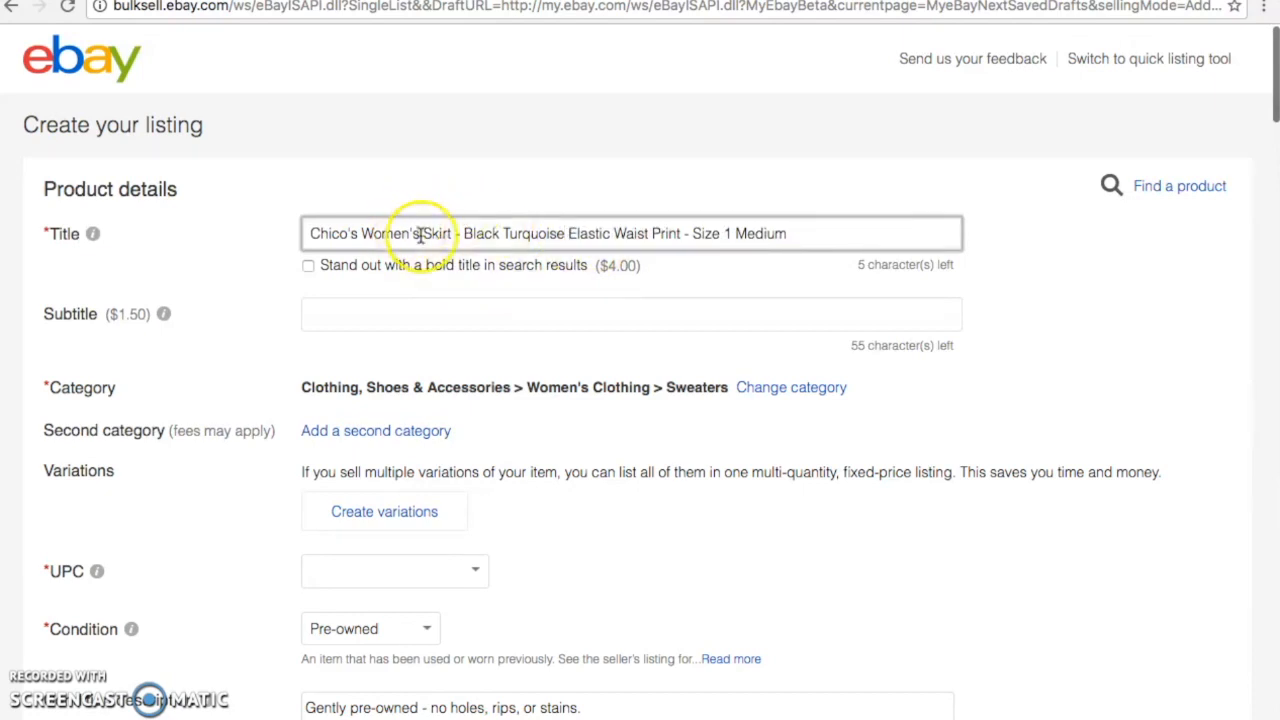
type("Maxi Skirt")
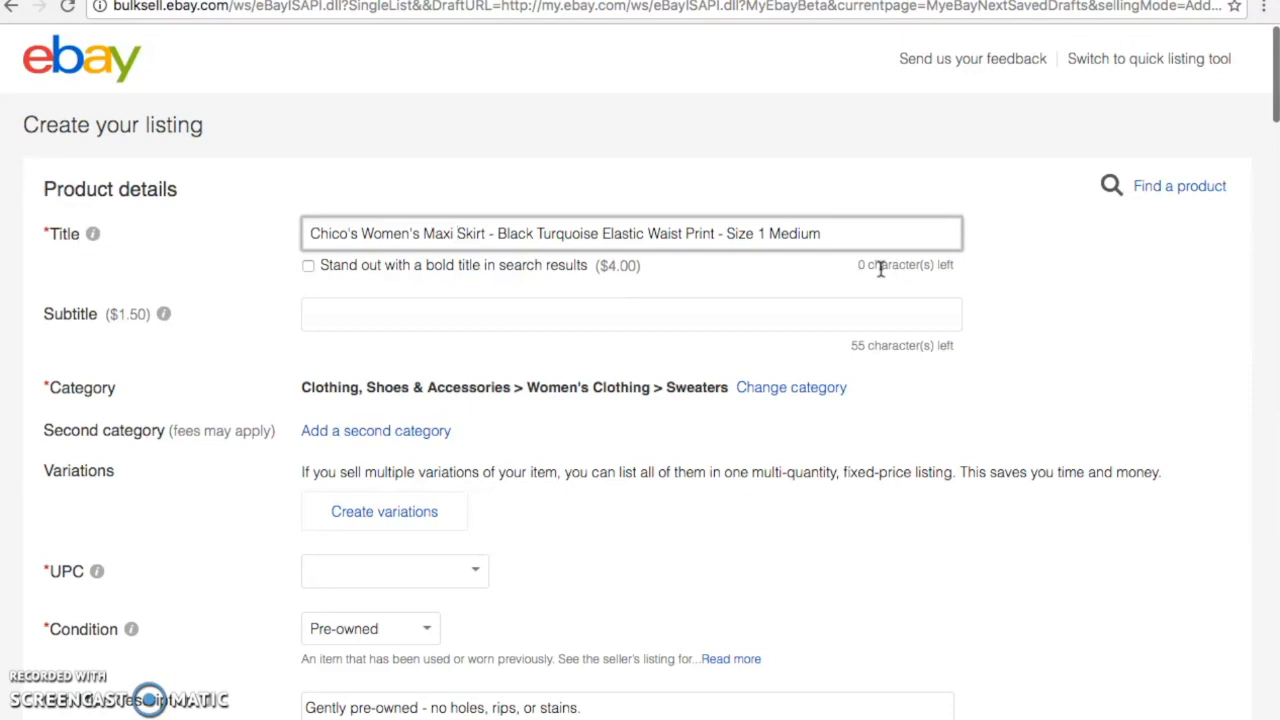
Replace the whole listing title with "Lucky Brand Women's Top Long Red White Long Sleeve Size Small"
left_click_drag(962, 234, 302, 197)
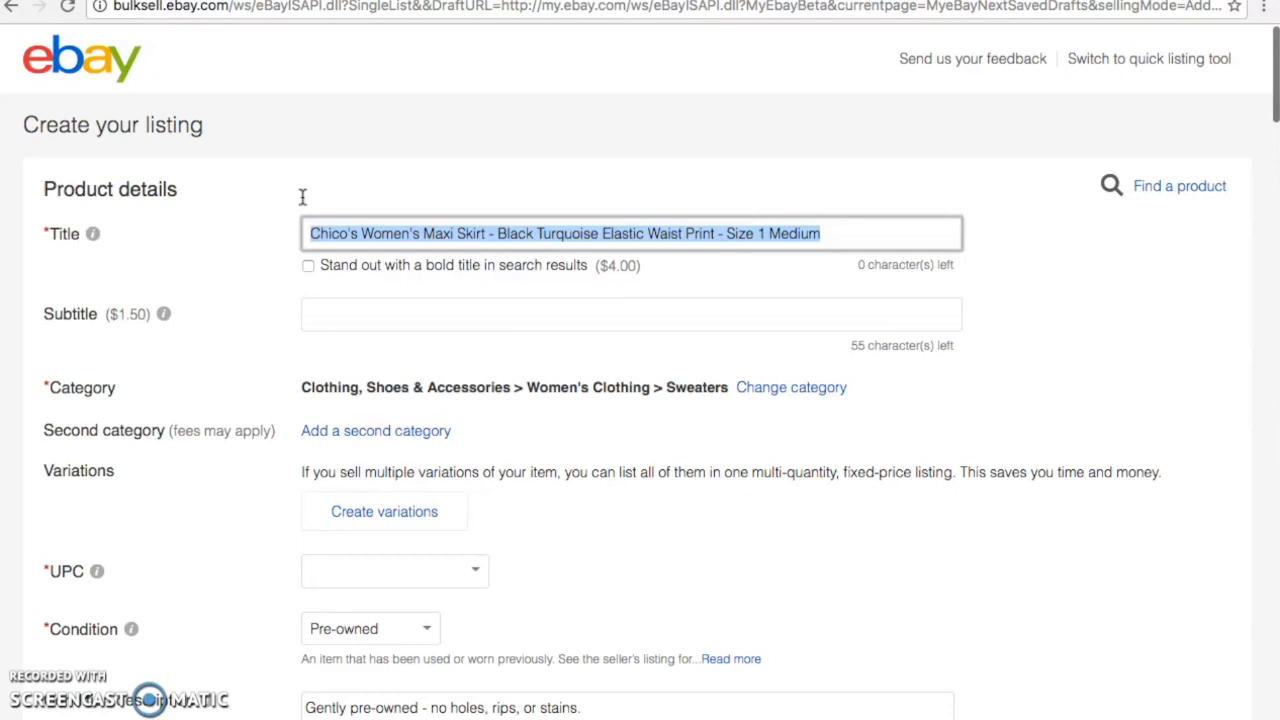
type("L")
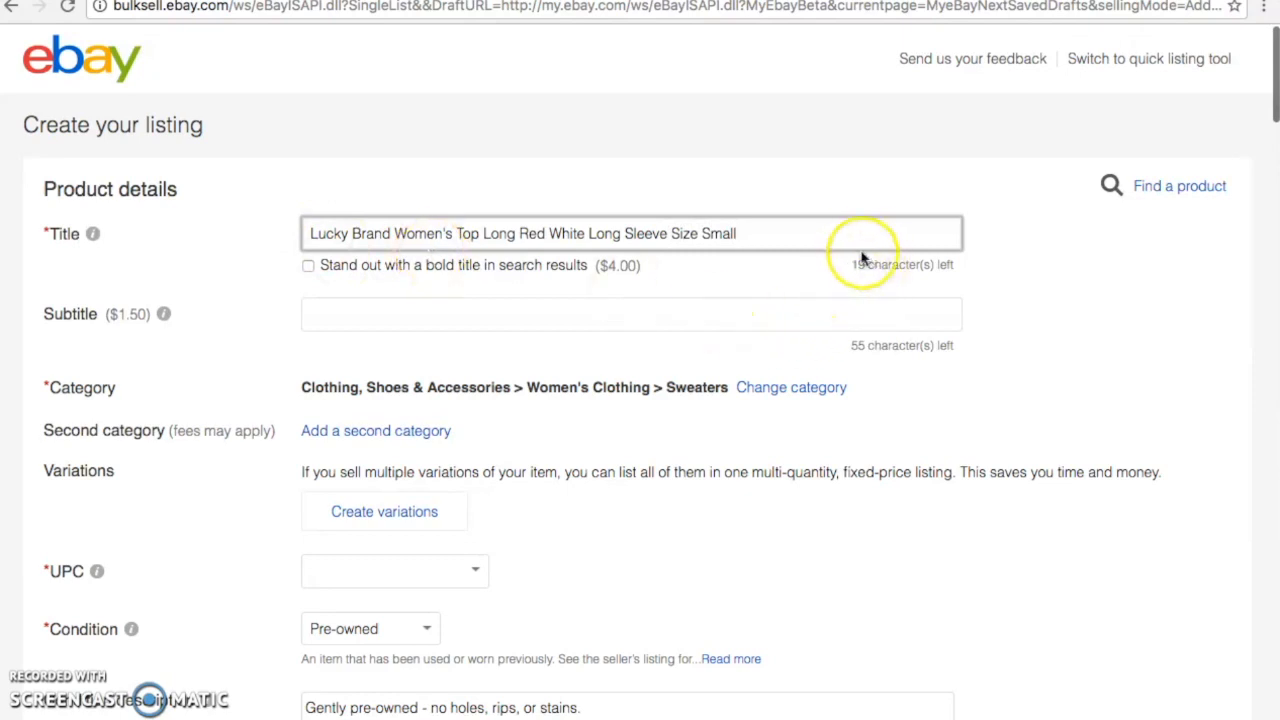
Search ebay.com in a separate page for "lucky brand women's red white top" and look through the active listings' title wording
left_click(780, 0)
left_click(760, 7)
type("eby")
key("BackSpace")
type("ay.com")
key("Return")
type("lucky brand women'")
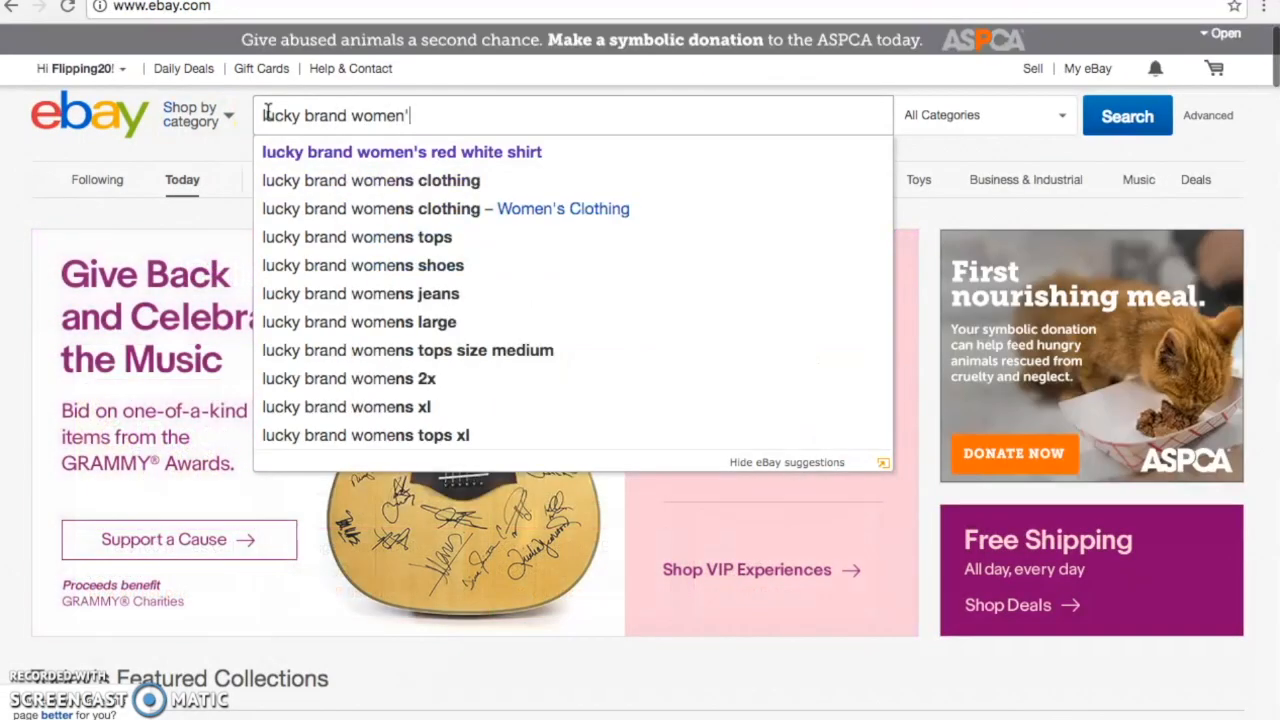
type("s red white top")
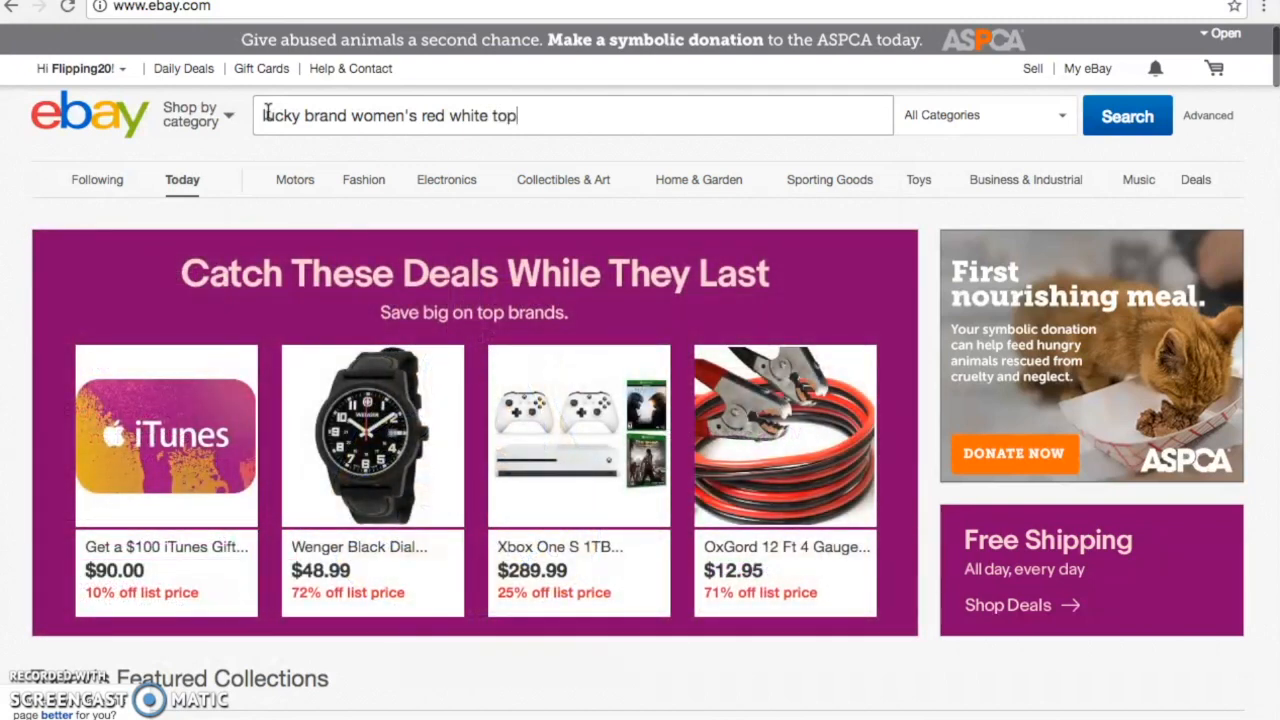
key("Return")
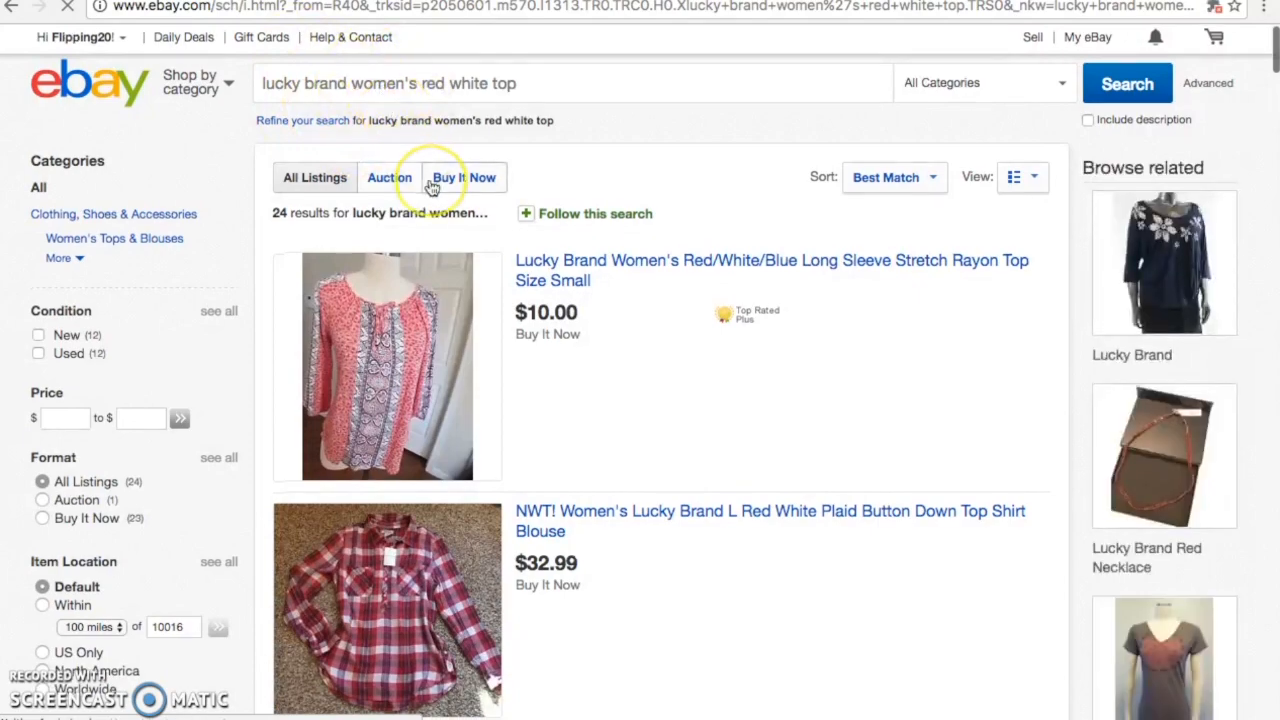
scroll(432, 188, "down", 10)
scroll(432, 188, "down", 8)
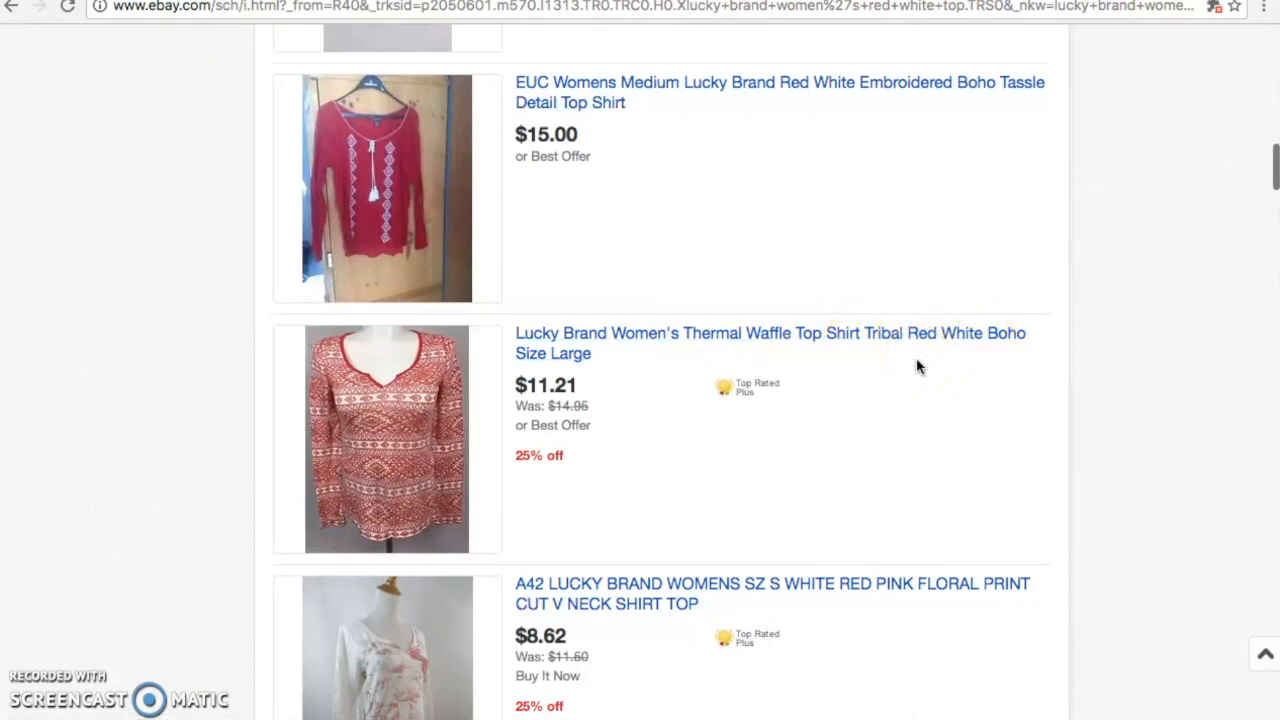
Limit the search results to sold listings and examine the titles of similar Lucky Brand red and white tops
scroll(918, 367, "up", 9)
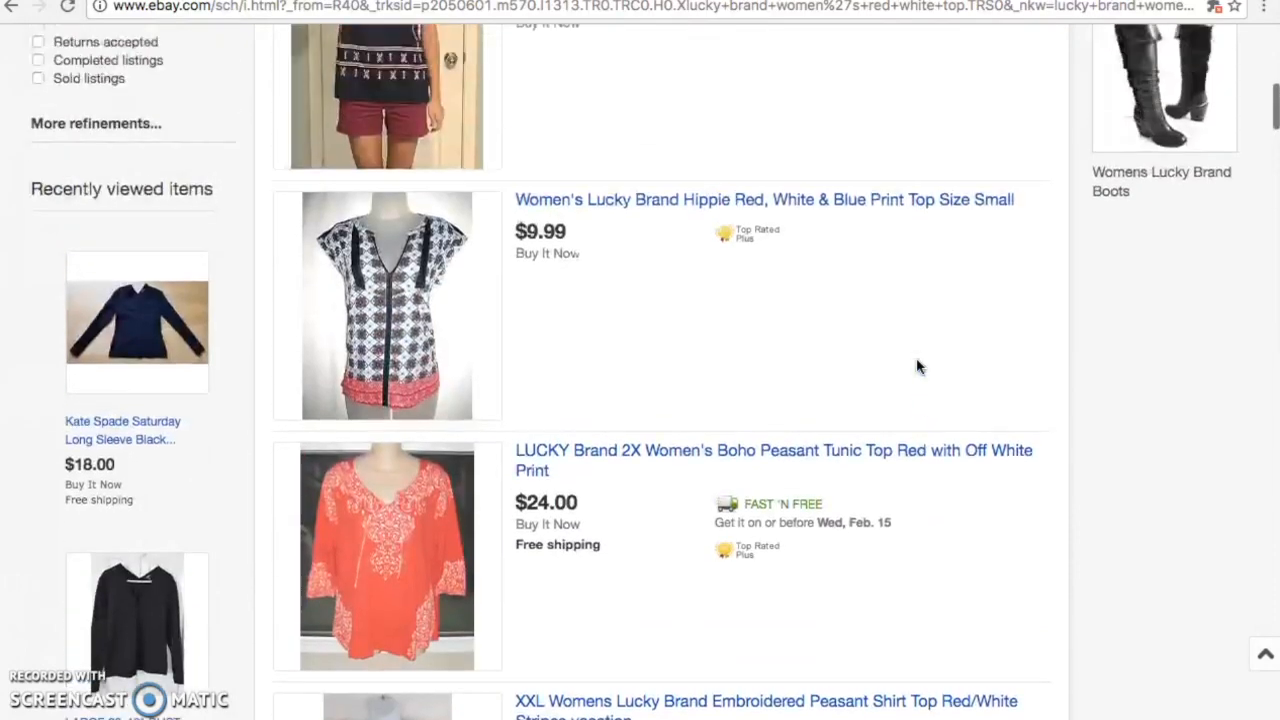
scroll(918, 367, "up", 3)
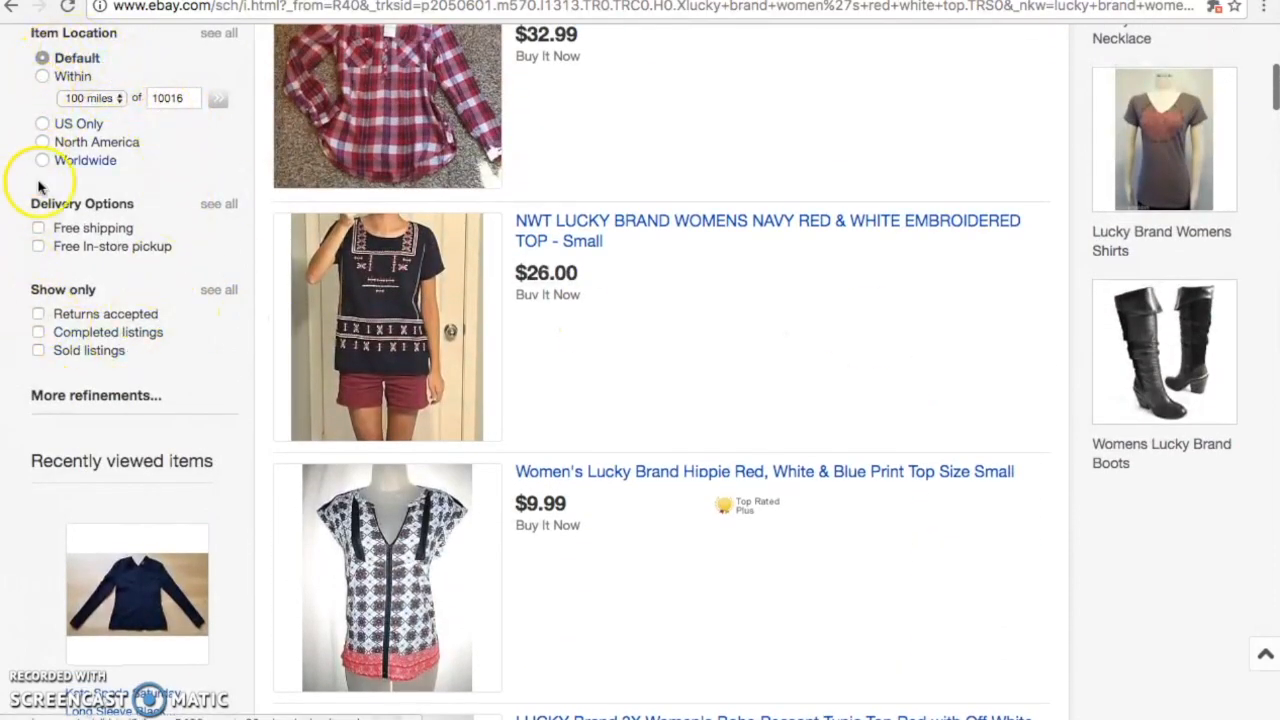
left_click(38, 356)
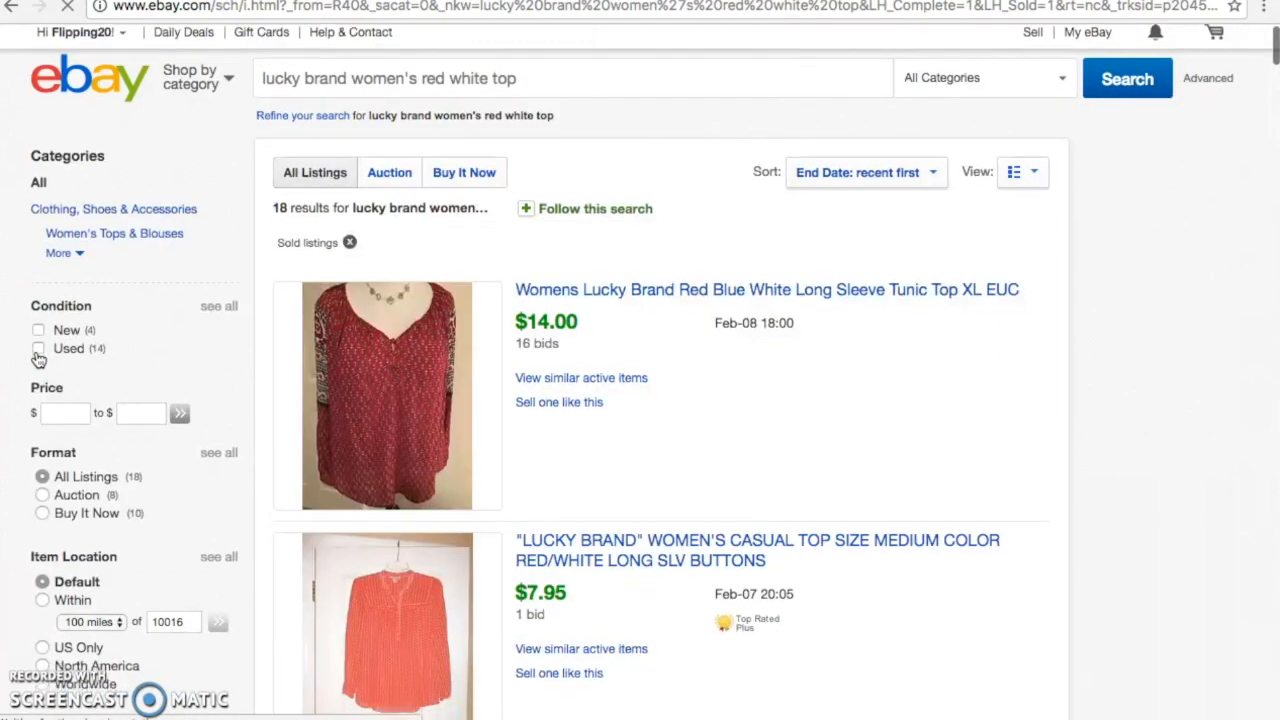
scroll(38, 356, "down", 2)
scroll(291, 459, "down", 1)
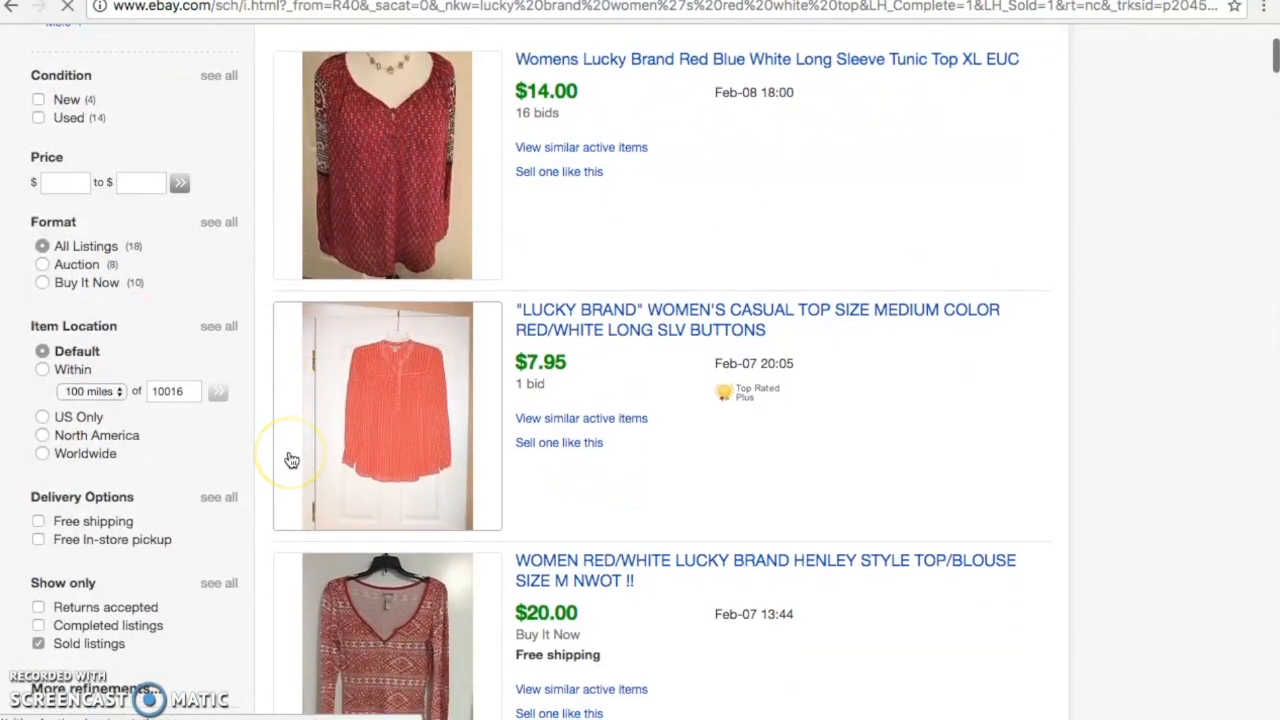
scroll(291, 459, "down", 2)
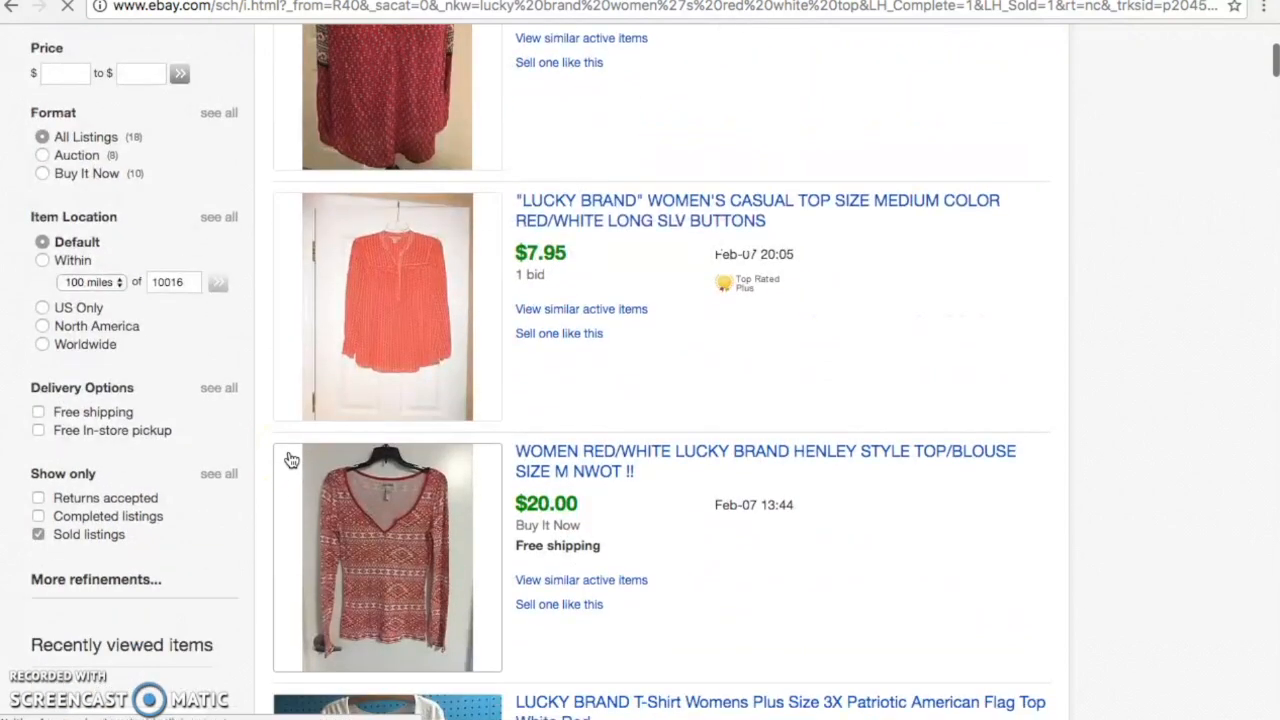
scroll(291, 459, "down", 1)
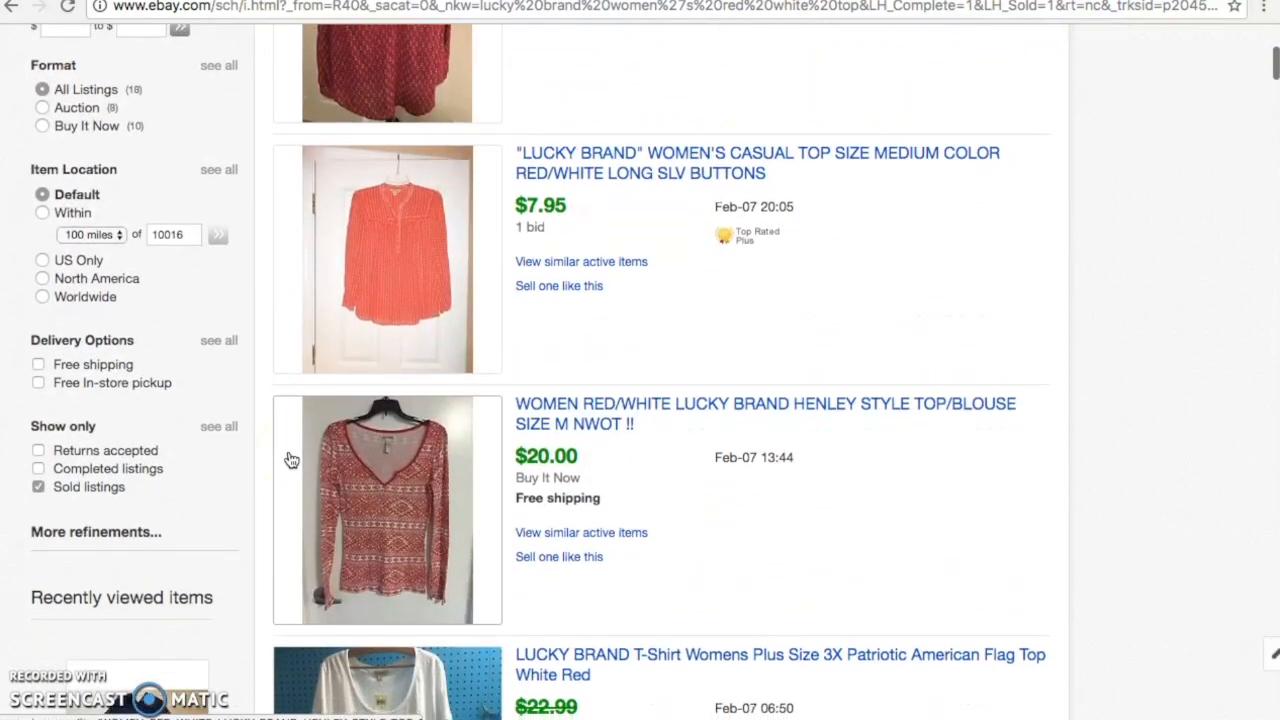
scroll(291, 459, "down", 1)
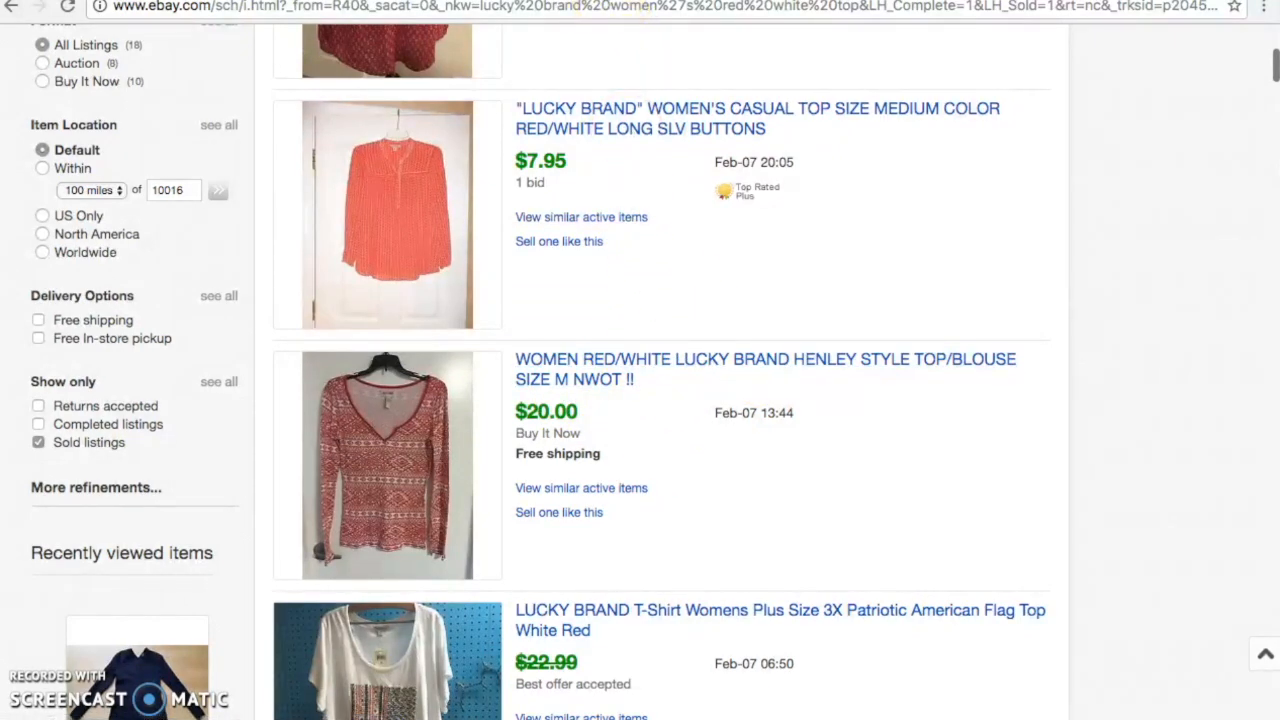
Return to the listing draft, insert "Henley Thermal Waffle Knit" before "Size", and remove "Long Sleeve" from the title
left_click(510, 0)
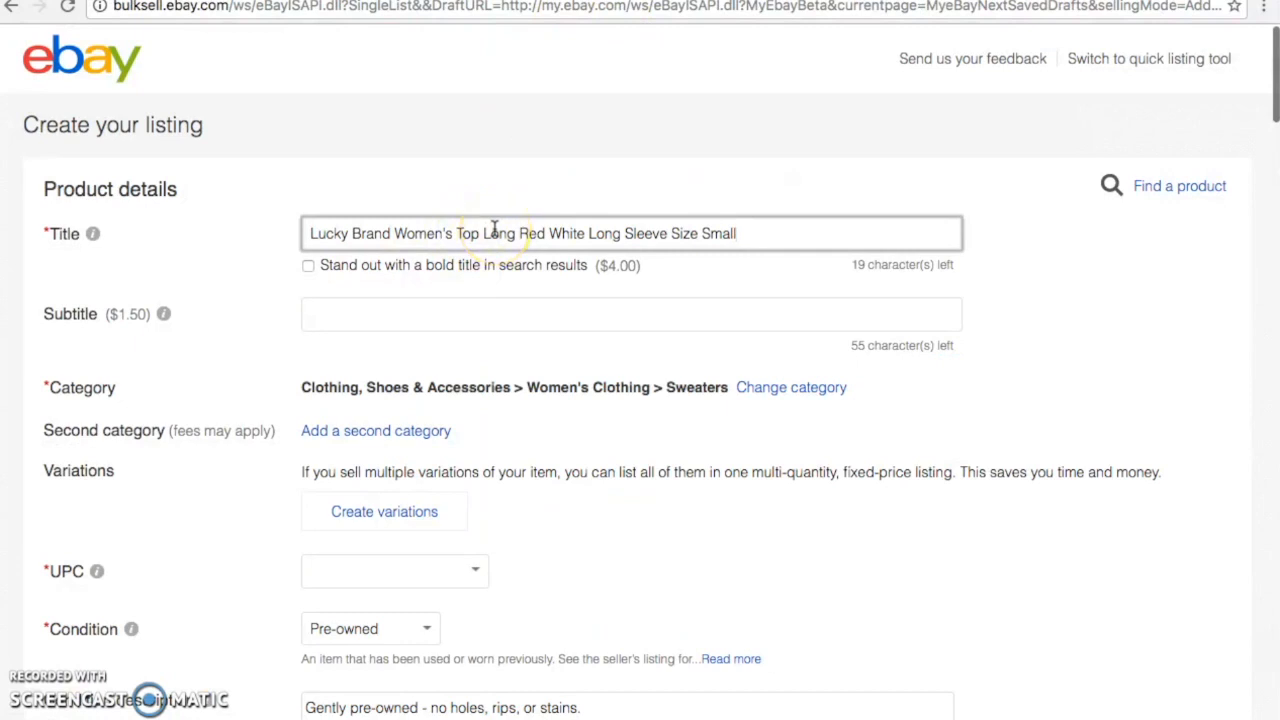
left_click(671, 236)
type("Henley T")
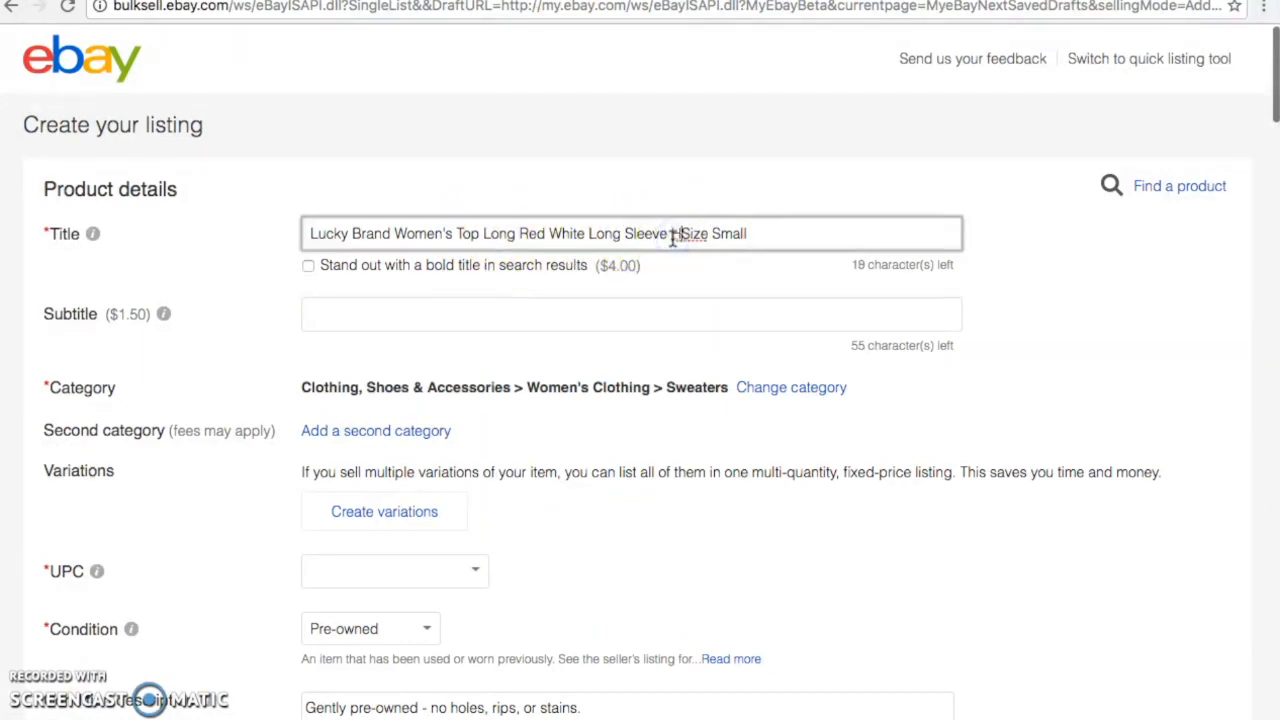
type("hermal ")
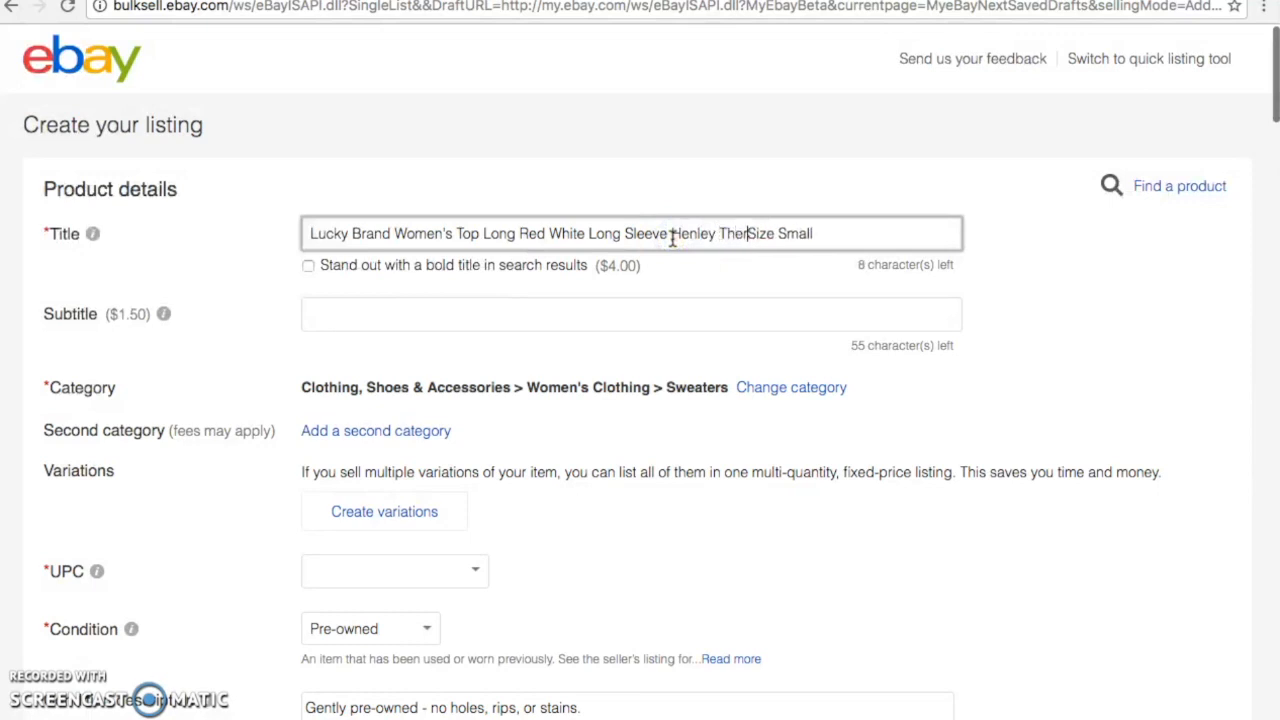
type("Waff")
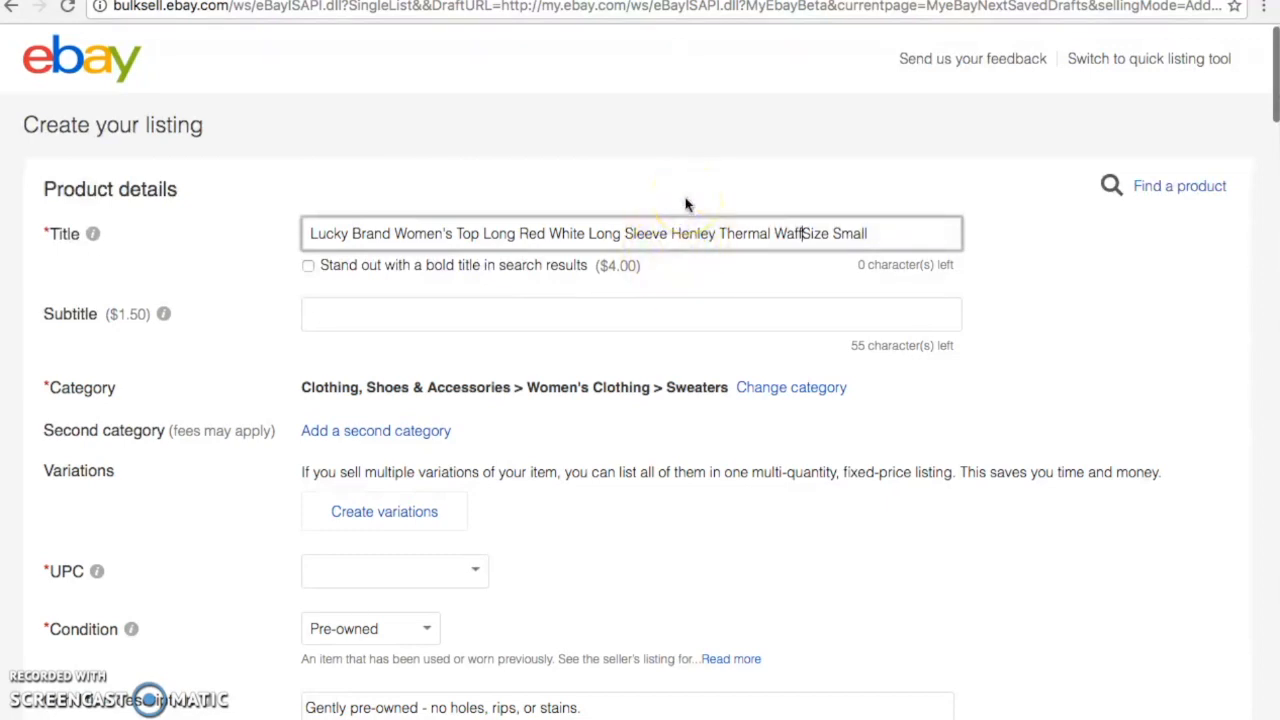
left_click_drag(668, 238, 589, 236)
key("BackSpace")
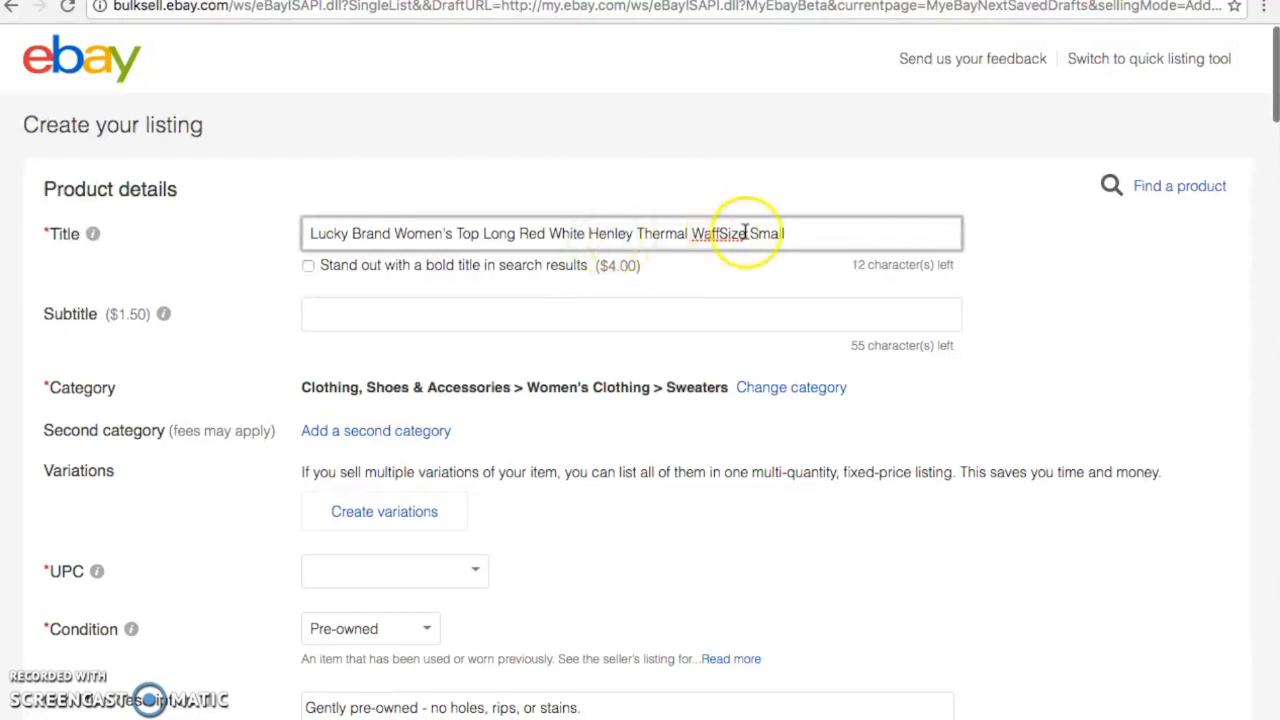
type("le Knit")
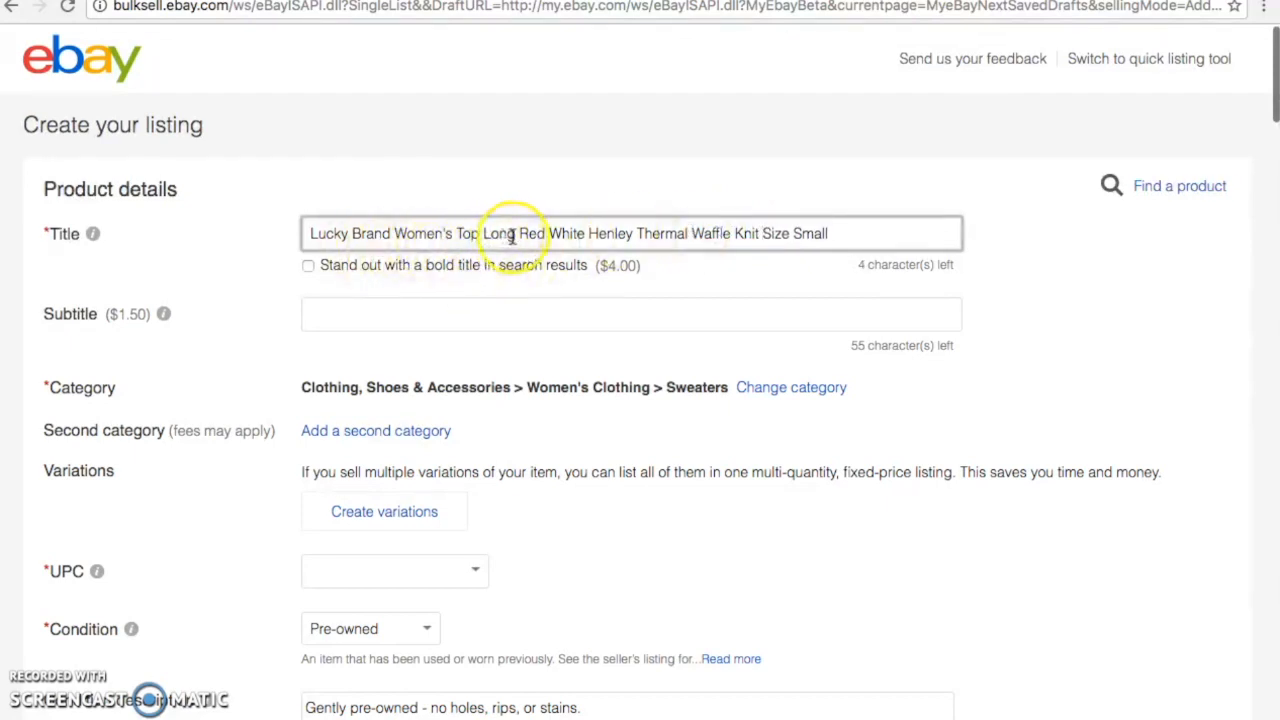
Replace "Long" after "Top" with a hyphen, and insert another hyphen between "Knit" and "Size" in the title
left_click_drag(514, 235, 486, 237)
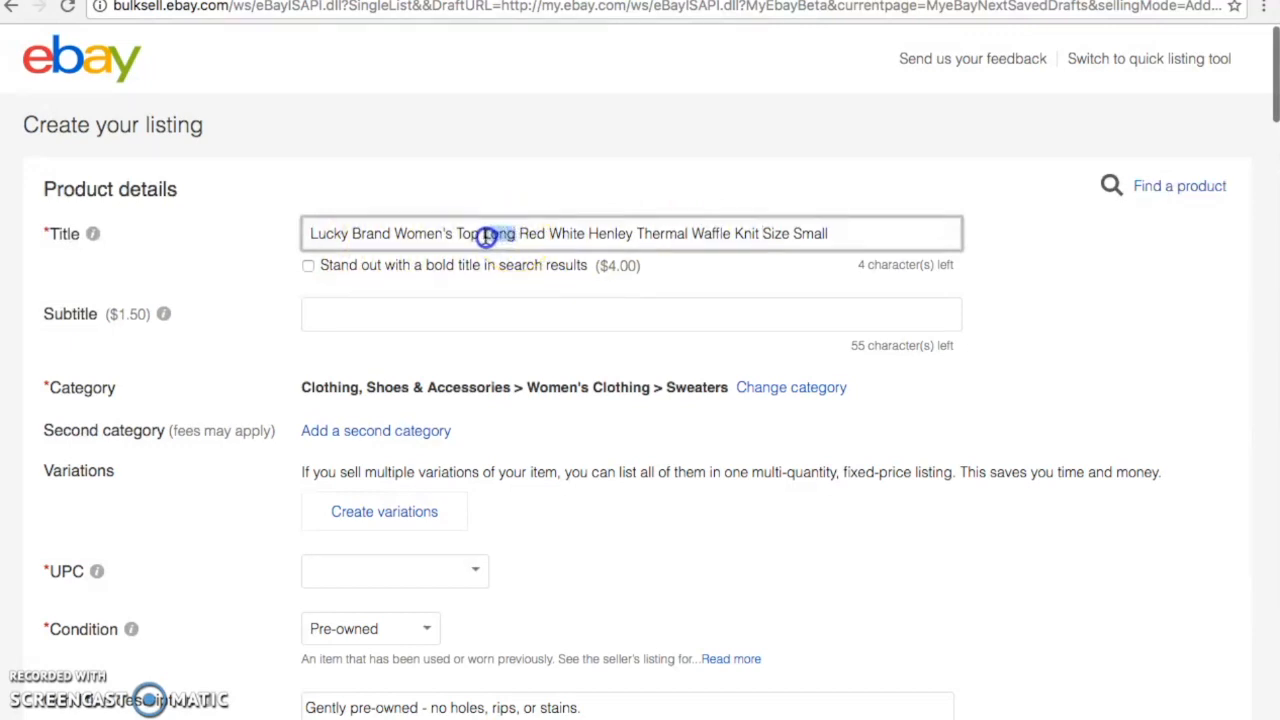
key("BackSpace")
type("-")
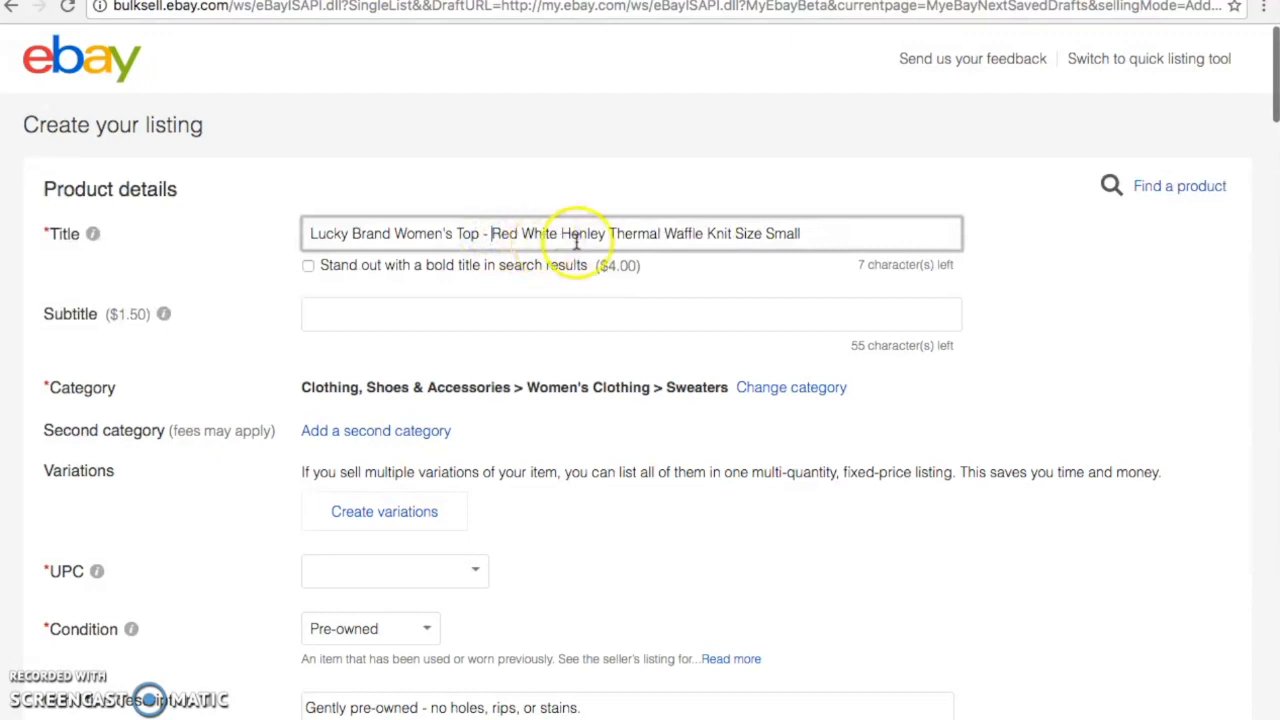
left_click(736, 235)
type("-")
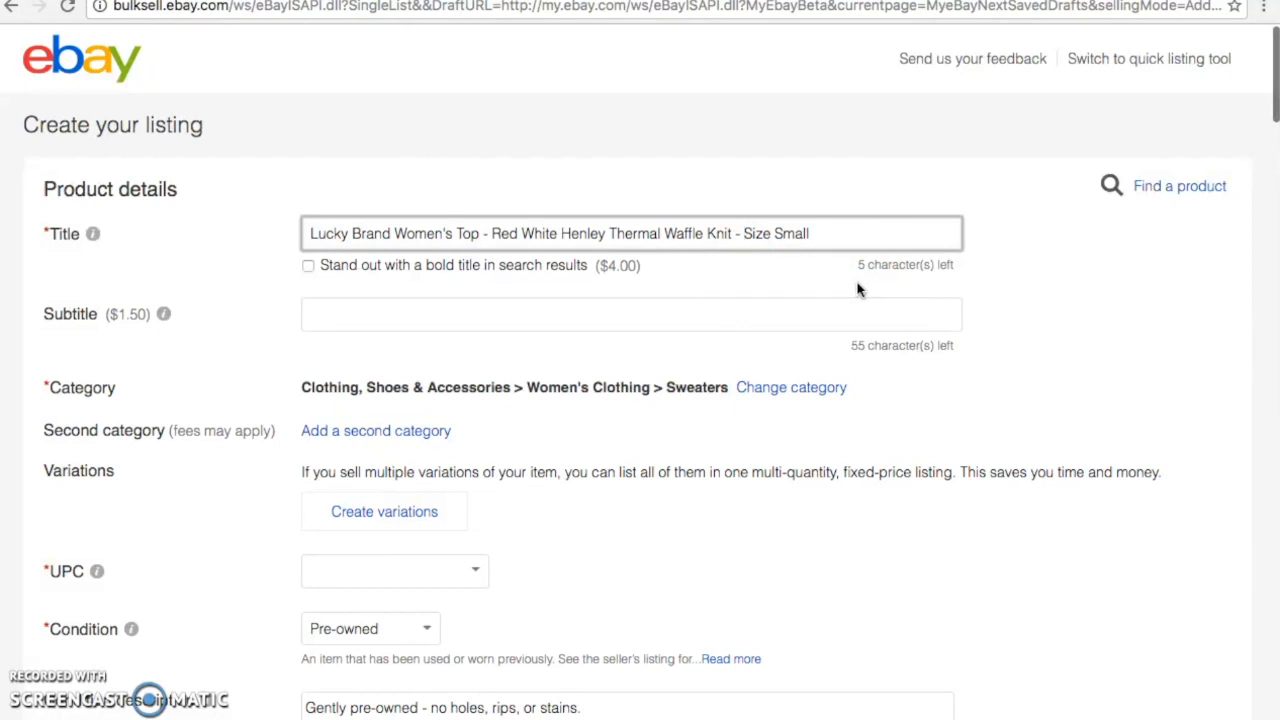
Insert "Boho" after "Knit" in the Lucky Brand listing title
left_click(736, 235)
type("Boho")
left_click(848, 319)
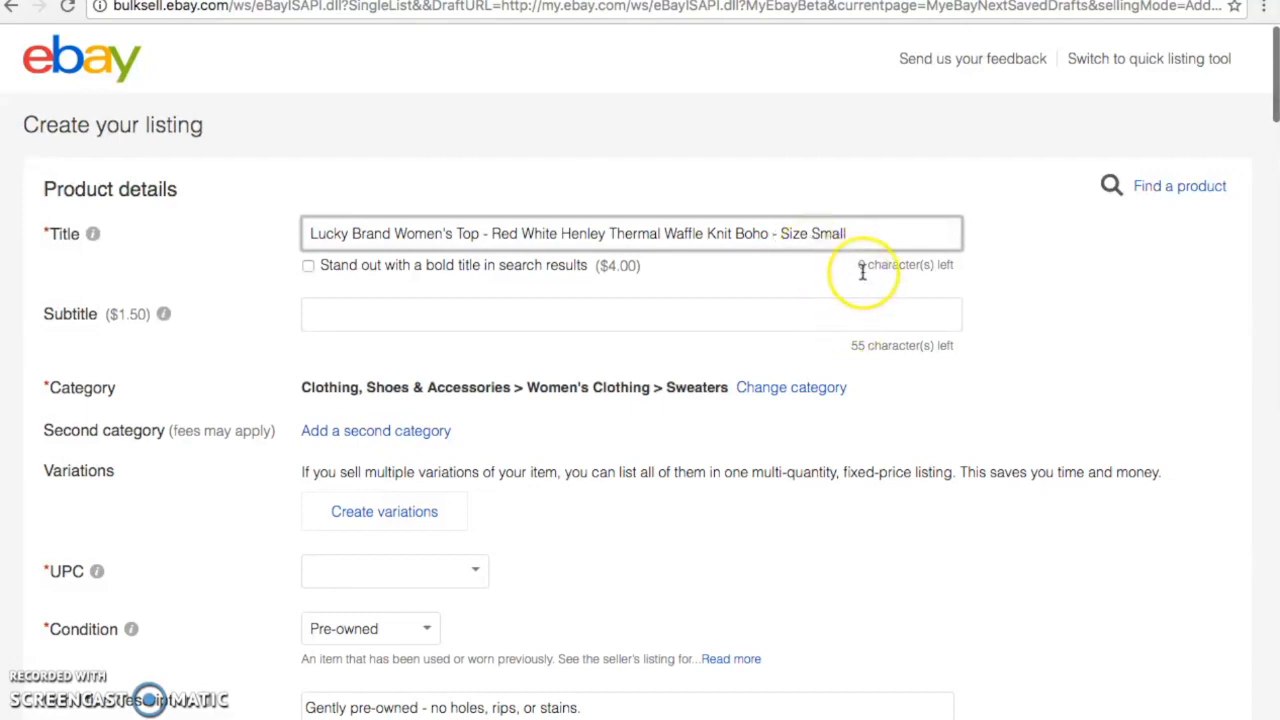